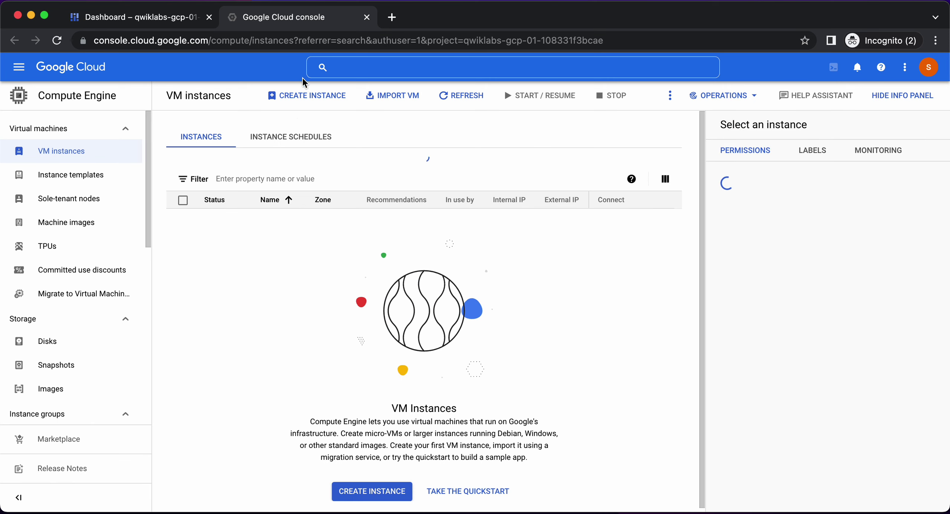
- Start a new VM instance following the lab's parameter table, naming it vm1 and setting its region to us-east1 (South Carolina)
left_click(307, 95)
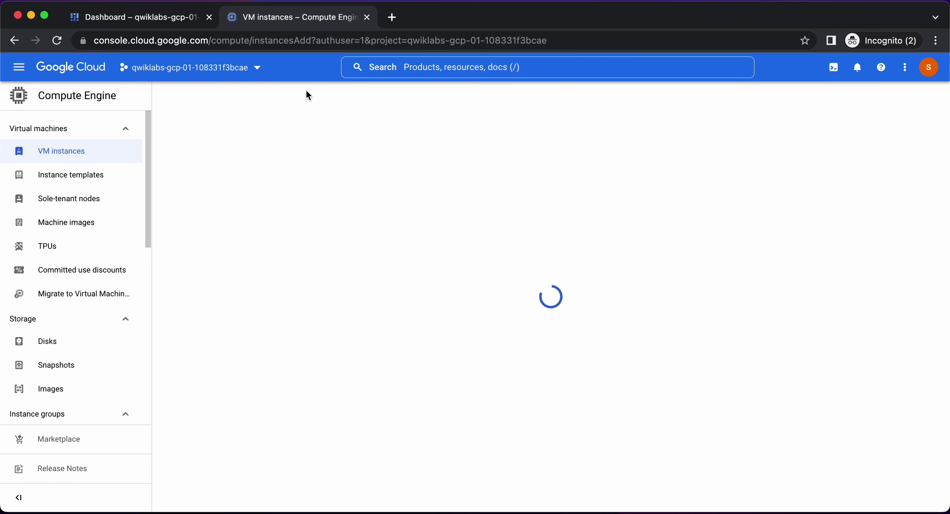
key("ctrl+Left")
scroll(374, 348, "down", 20)
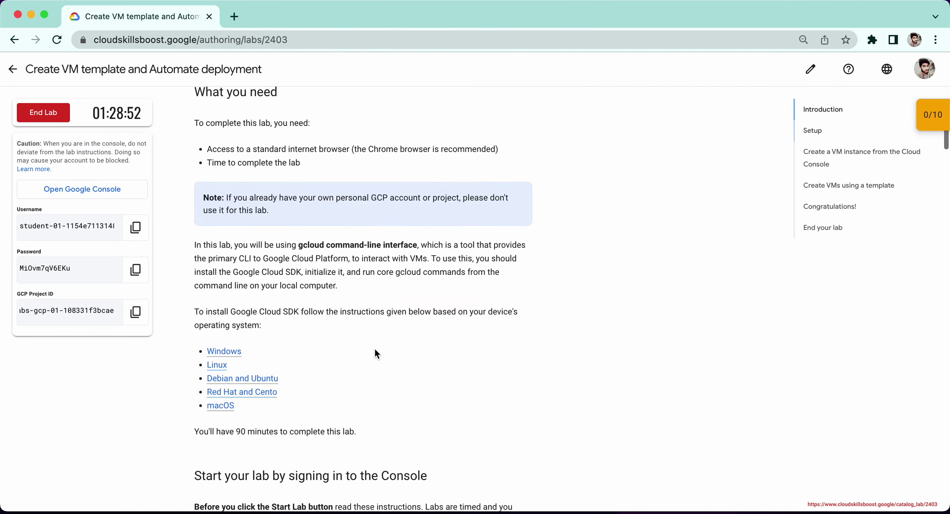
scroll(374, 347, "down", 10)
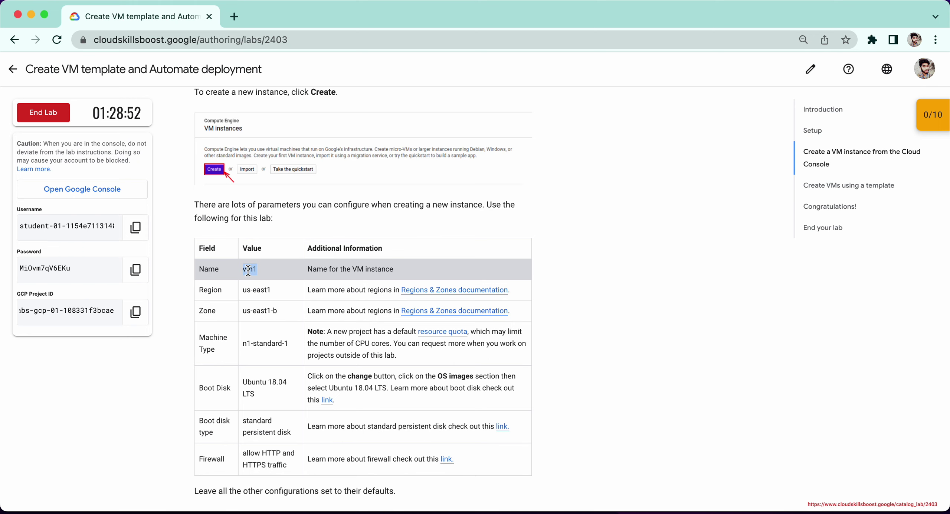
key("ctrl+Right")
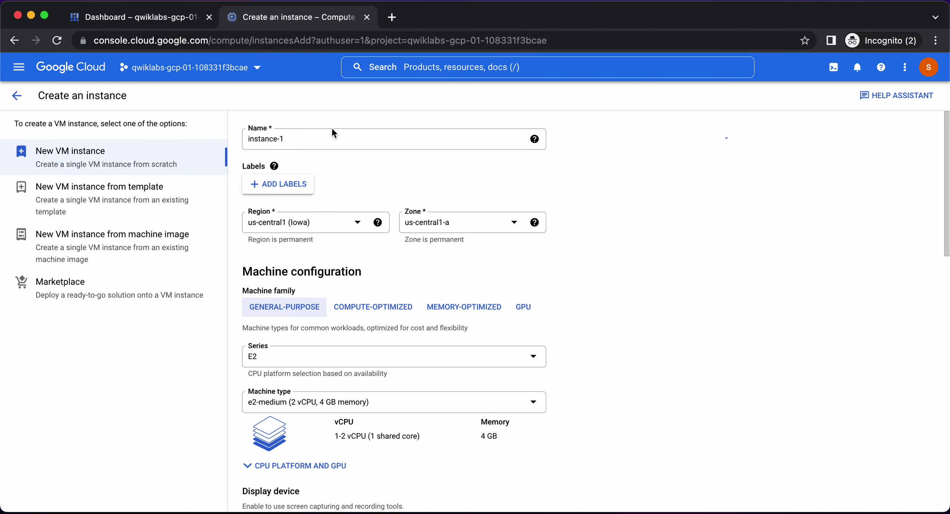
left_click(332, 137)
key("super+a")
type("vm1")
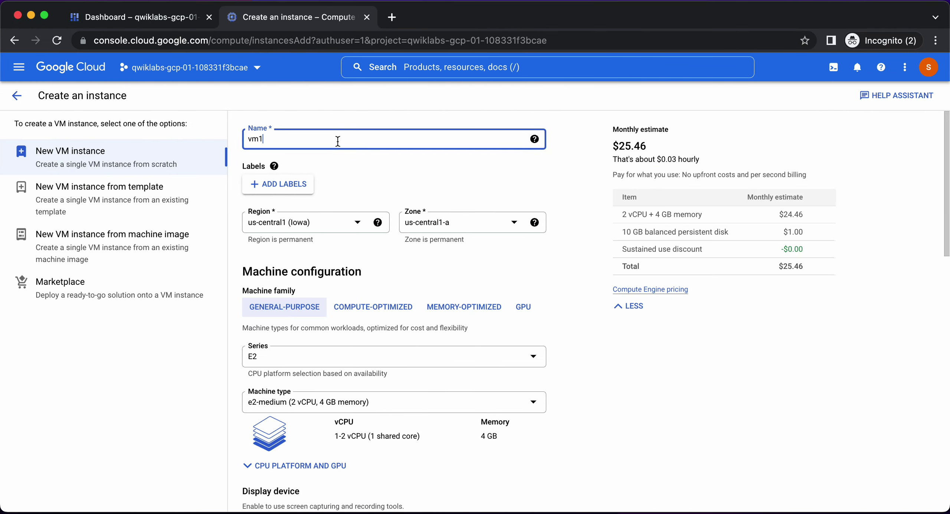
left_click(319, 222)
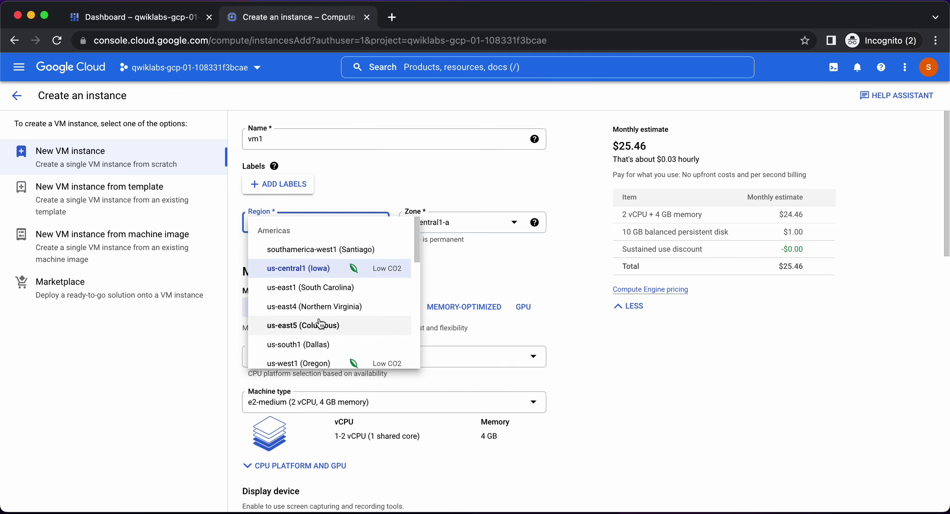
left_click(293, 288)
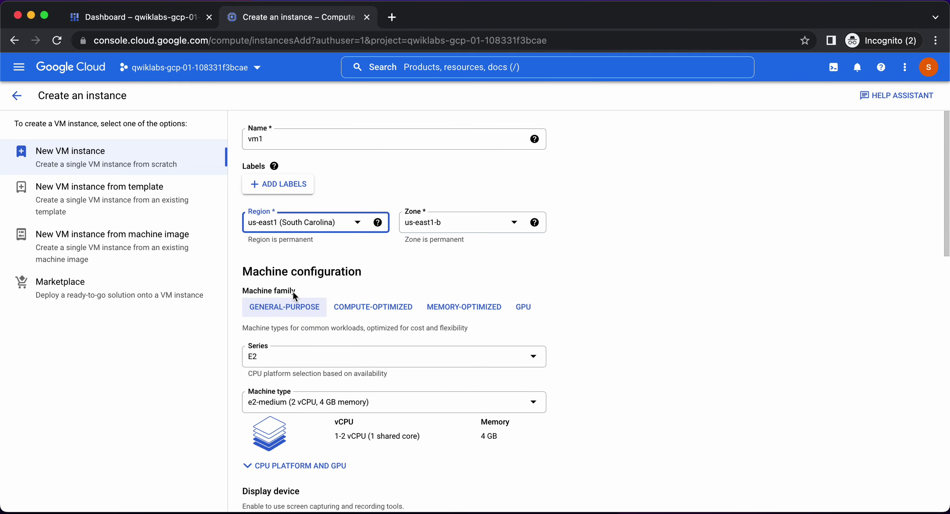
- Check the machine type required by the lab instructions and set the instance's machine series to N1
key("ctrl+Left")
scroll(273, 314, "down", 3)
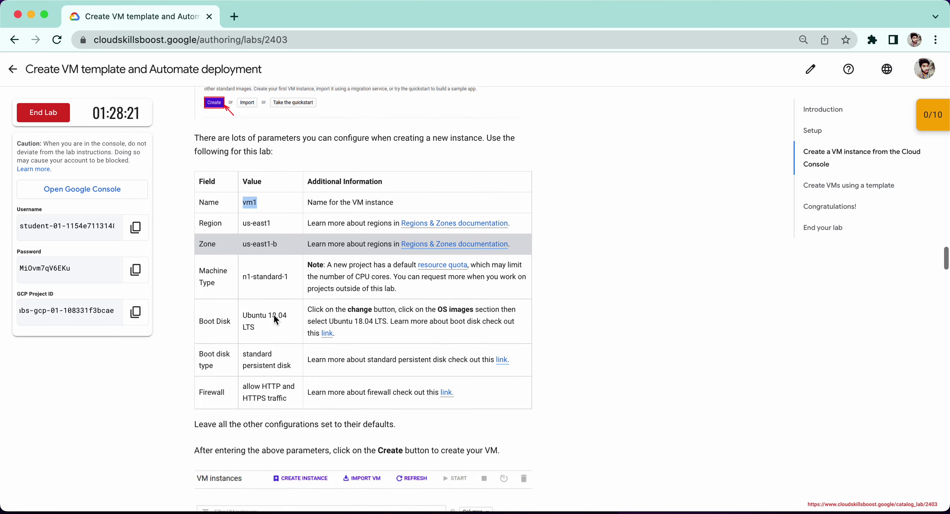
key("ctrl+Right")
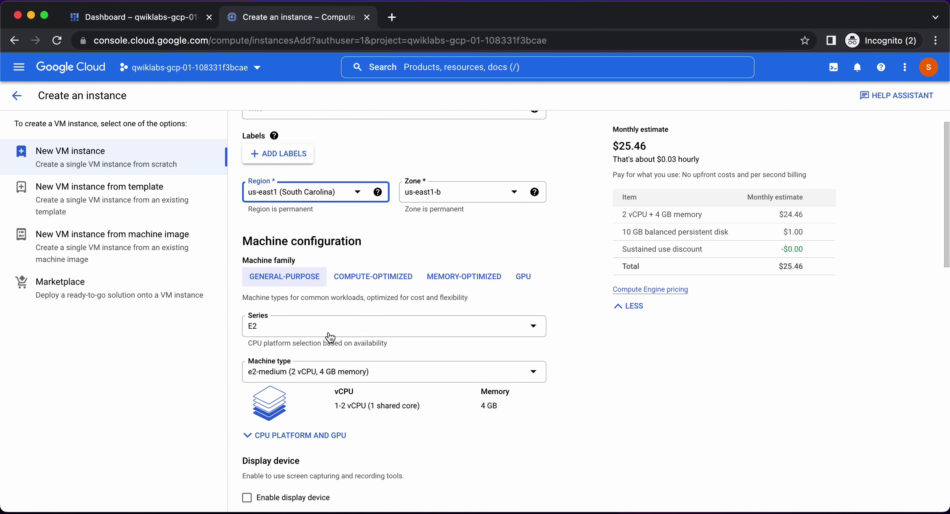
left_click(329, 331)
scroll(328, 334, "down", 3)
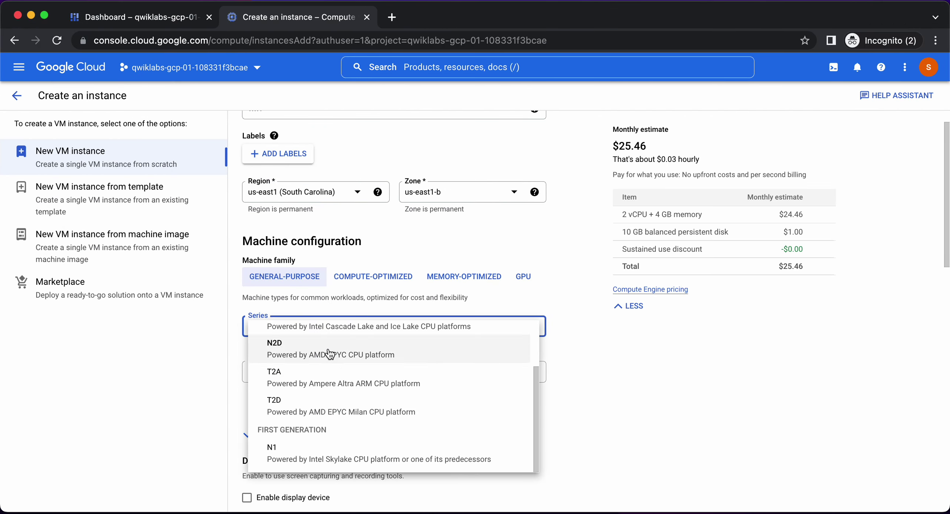
left_click(321, 451)
- Change the boot disk image to the Ubuntu operating system, version Ubuntu 18.04 LTS for x86/64
scroll(351, 371, "down", 10)
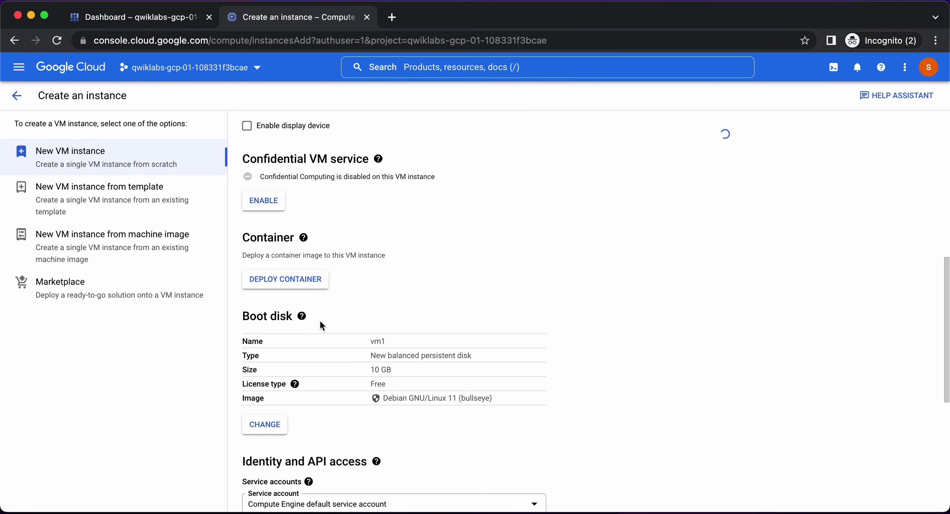
mouse_move(294, 383)
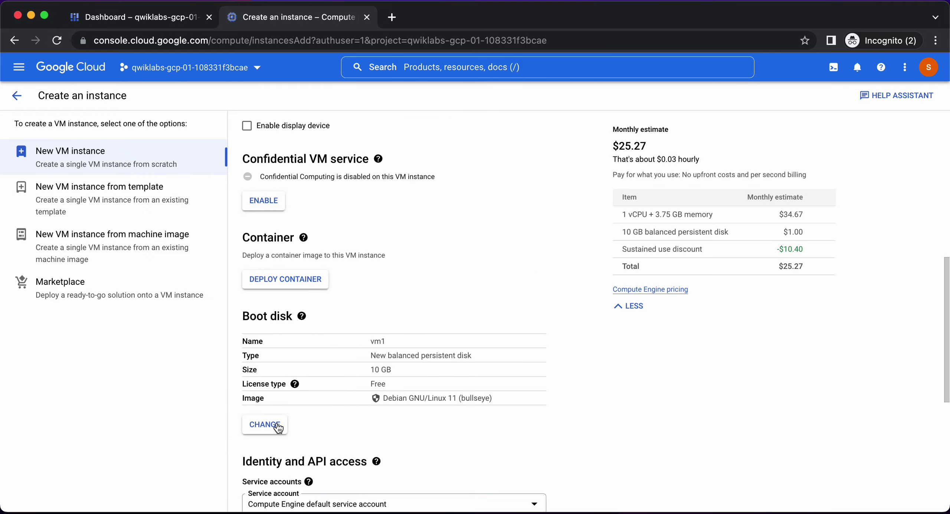
left_click(278, 428)
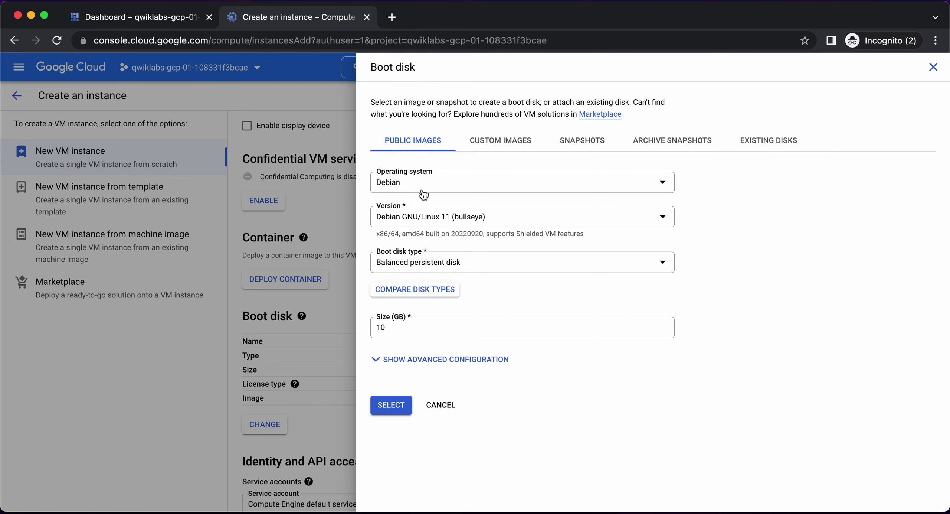
left_click(429, 183)
scroll(430, 318, "down", 5)
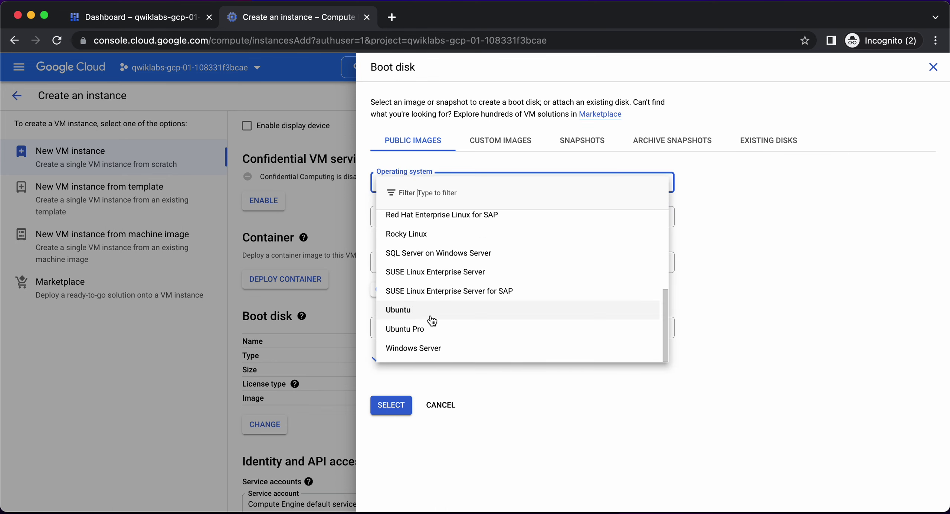
left_click(399, 310)
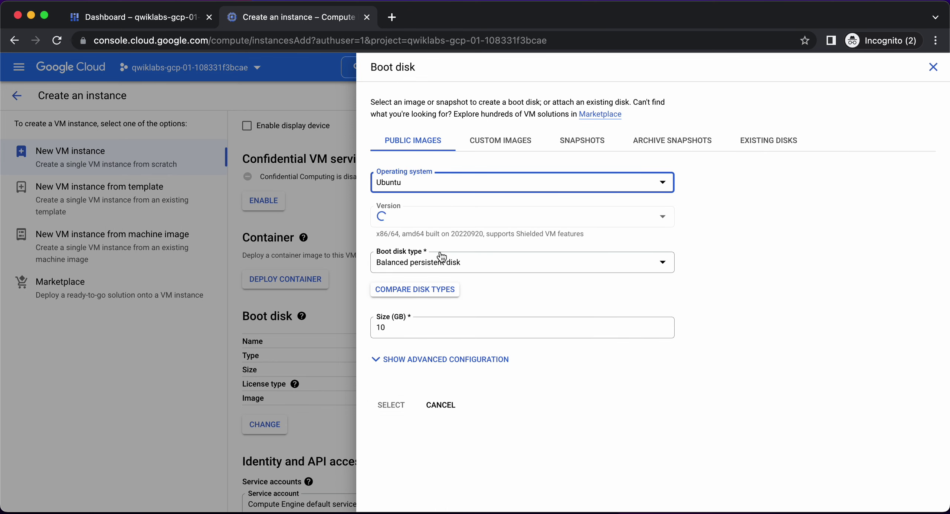
left_click(434, 214)
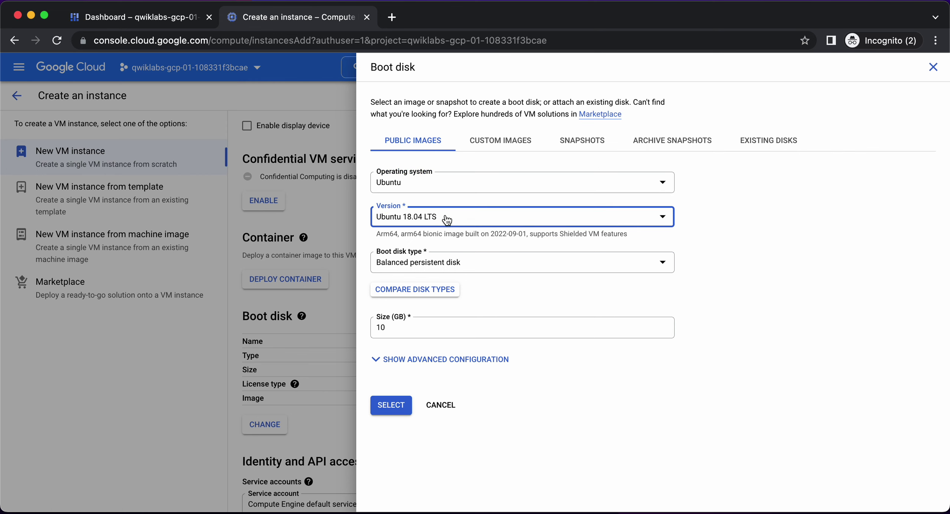
left_click(447, 219)
left_click(444, 263)
left_click(447, 222)
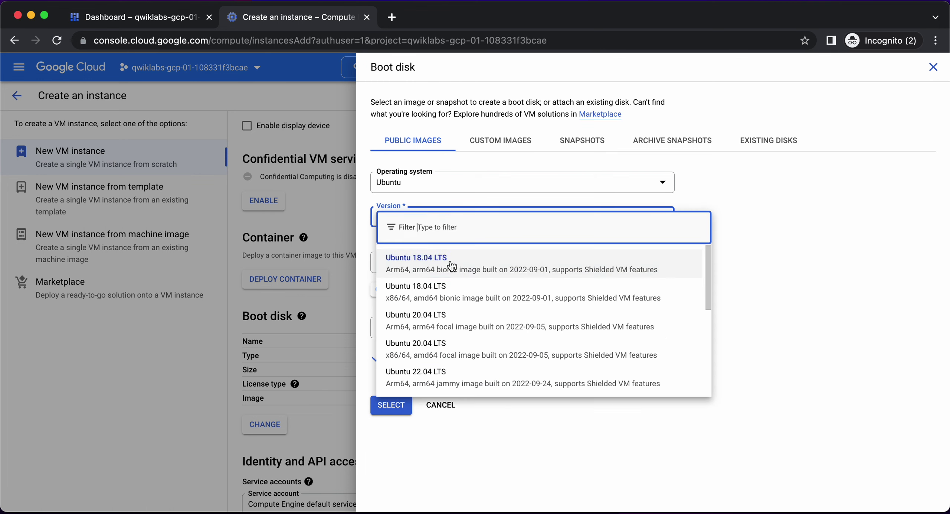
left_click(452, 297)
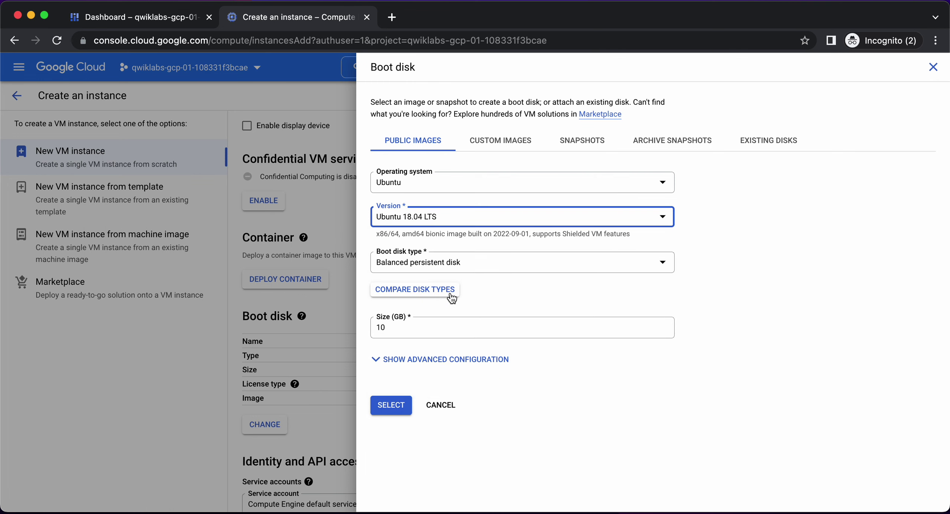
left_click(398, 404)
- Allow HTTP and HTTPS traffic through the firewall and create the instance
scroll(387, 408, "down", 8)
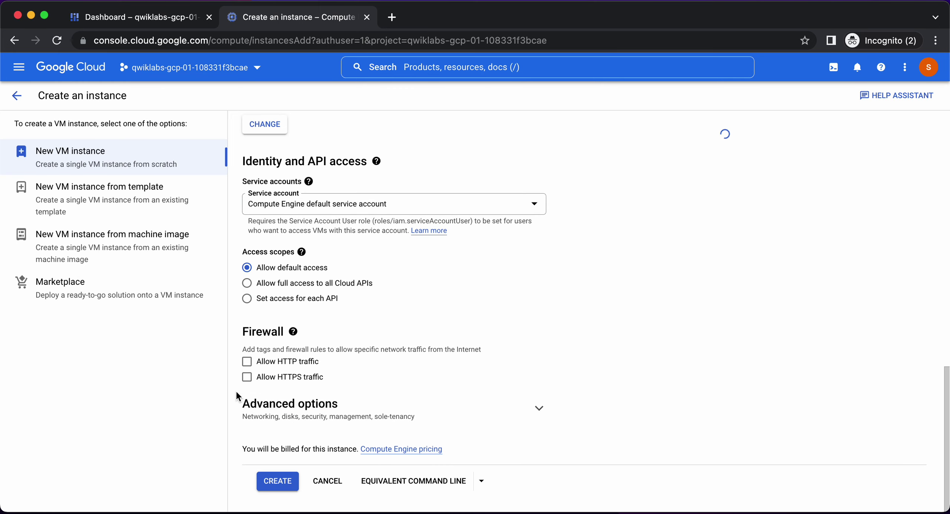
left_click(247, 361)
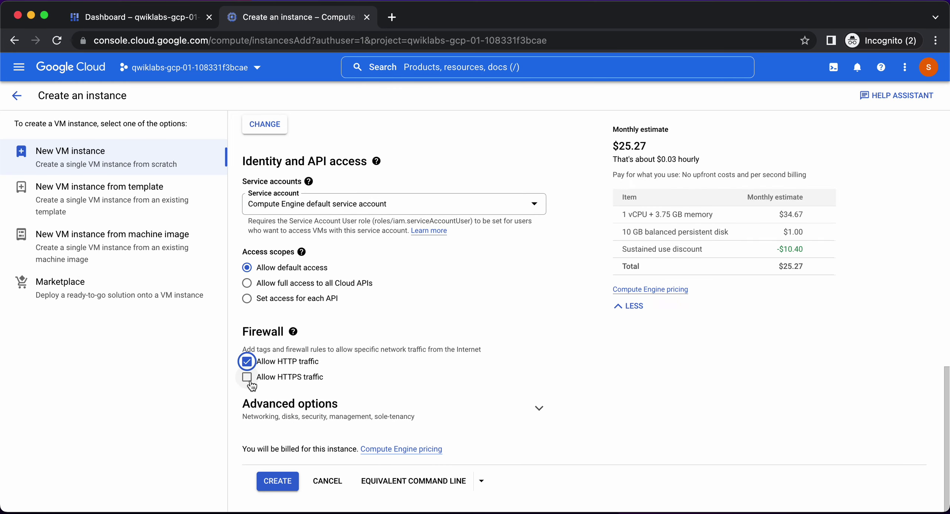
left_click(248, 378)
left_click(277, 480)
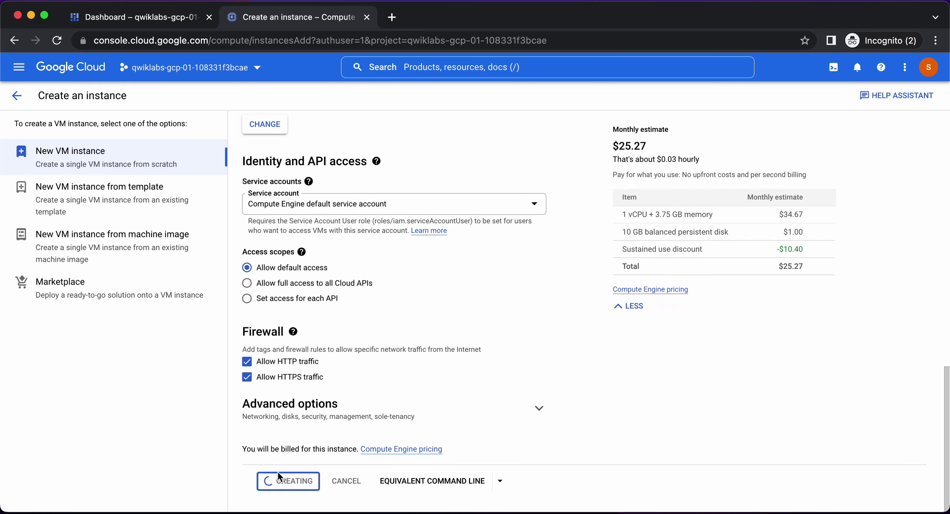
- Copy the git clone command for the it-cert-automation-practice repository from the lab instructions
key("ctrl+Left")
scroll(278, 473, "down", 10)
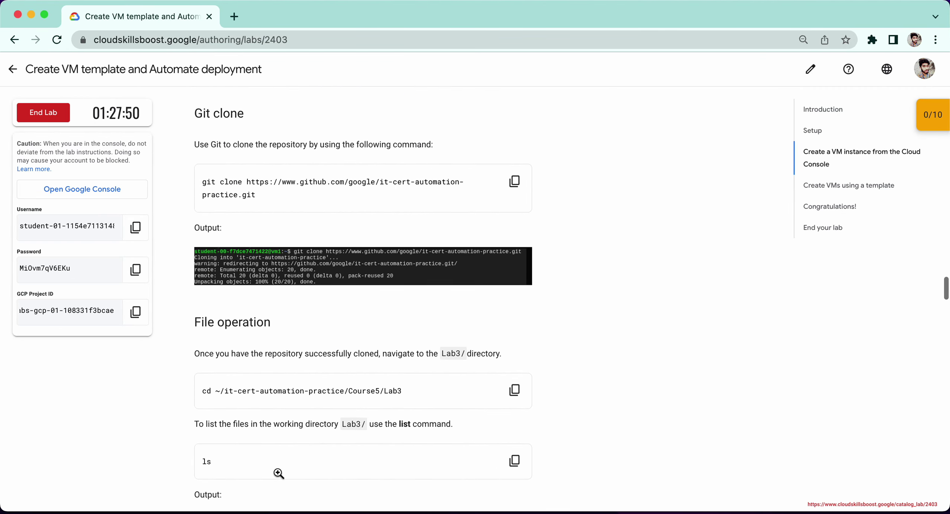
left_click(515, 168)
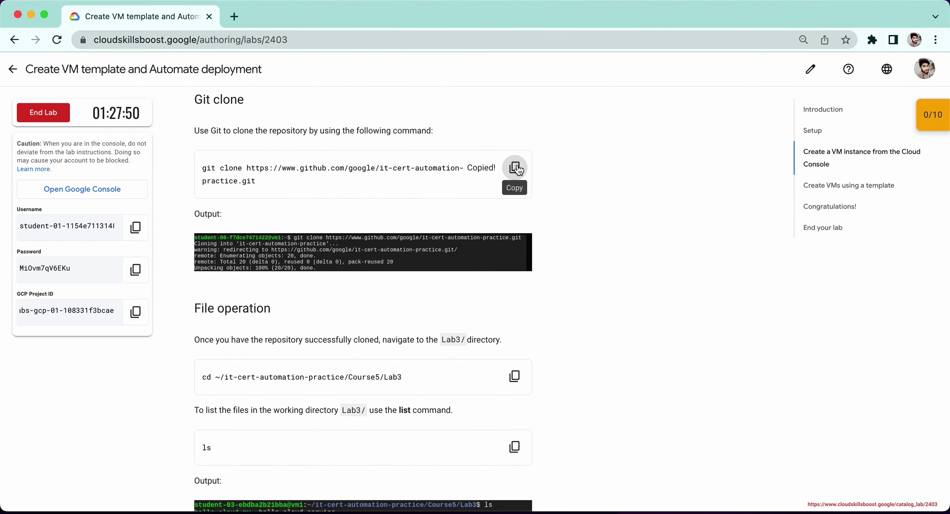
- Return to the VM instances page, hide the info panel and close the tutorial pane
key("ctrl+Right")
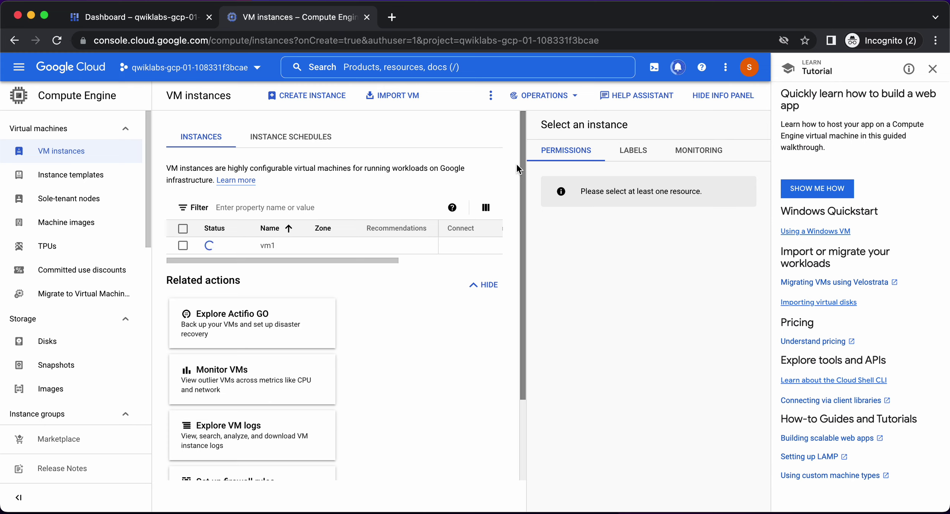
left_click(746, 97)
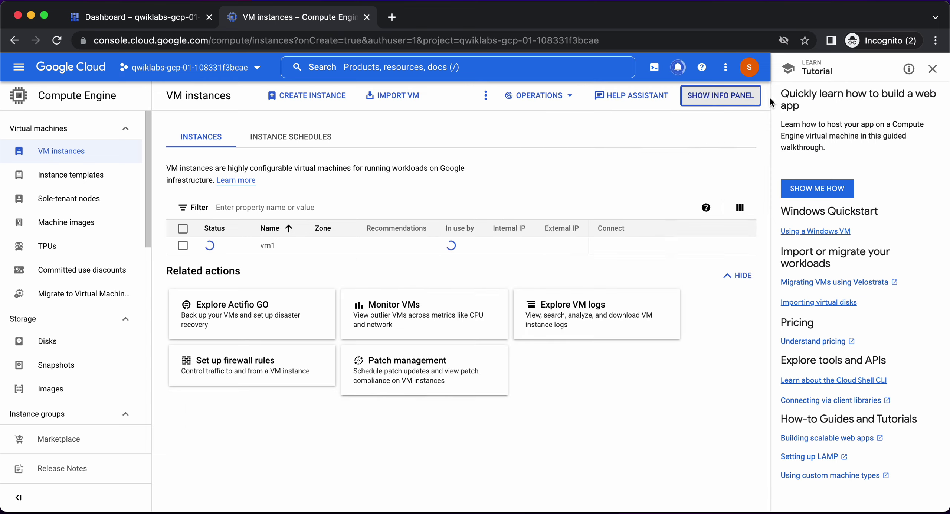
left_click(933, 68)
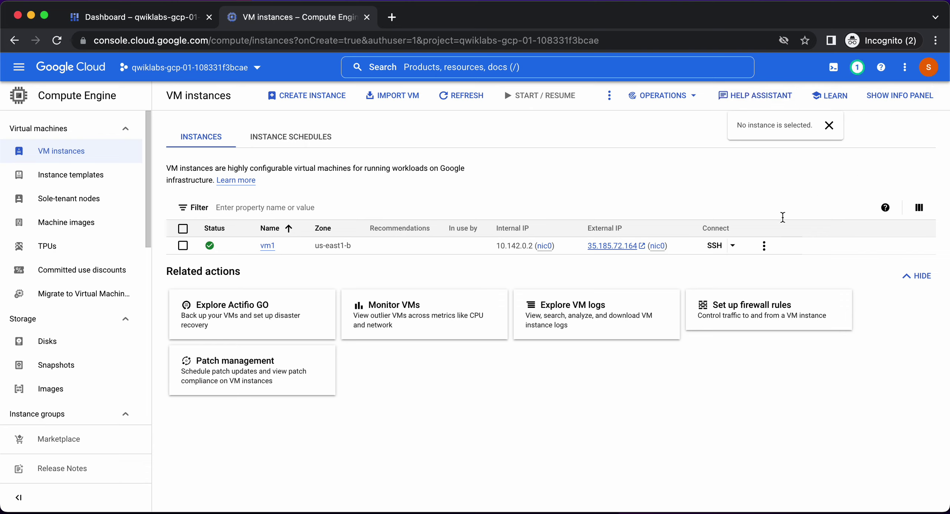
left_click(714, 247)
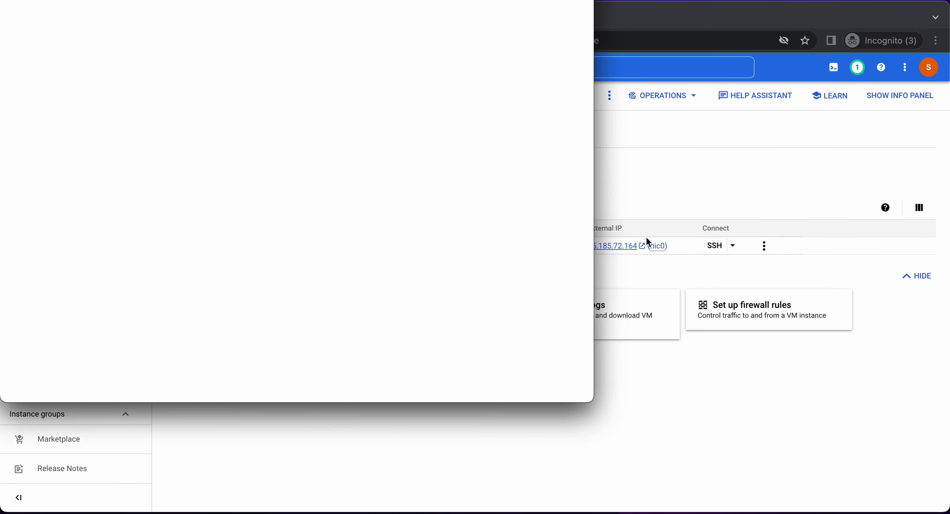
left_click_drag(388, 0, 651, 26)
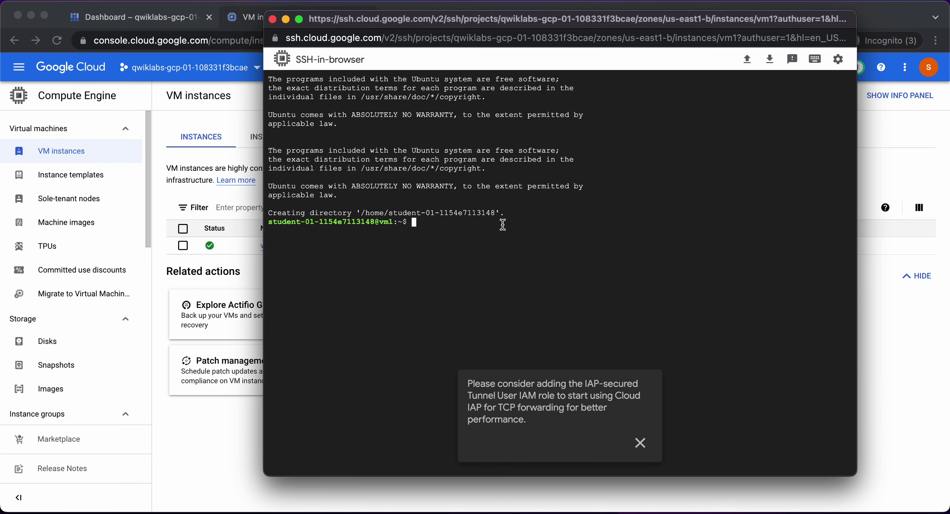
key("super+v")
- Copy the directory-change command from the lab instructions and switch the SSH session to ~/it-cert-automation-practice/Course5/Lab3
key("super+grave")
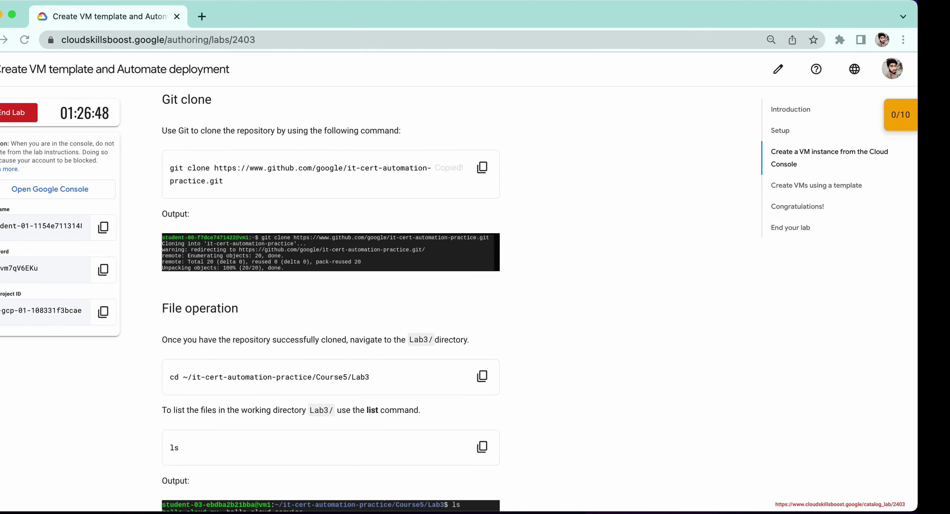
scroll(483, 223, "down", 3)
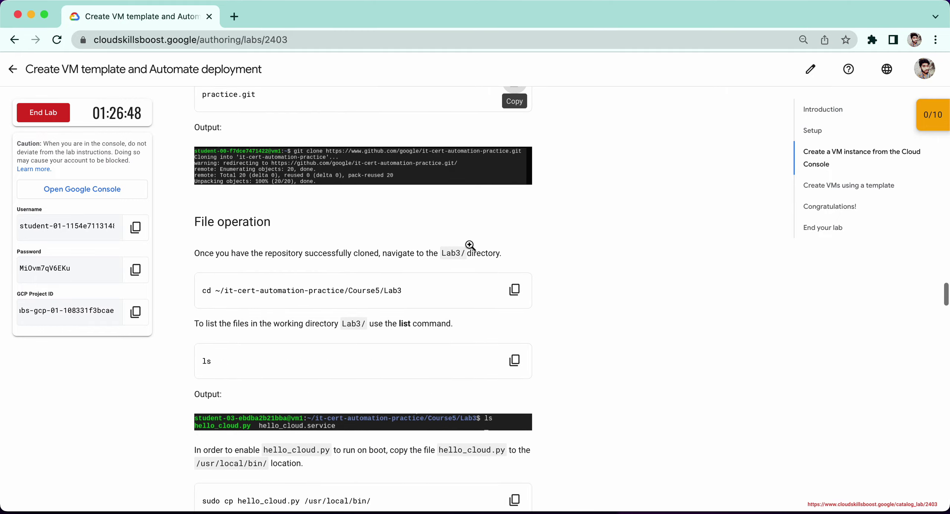
left_click(526, 289)
key("super+grave")
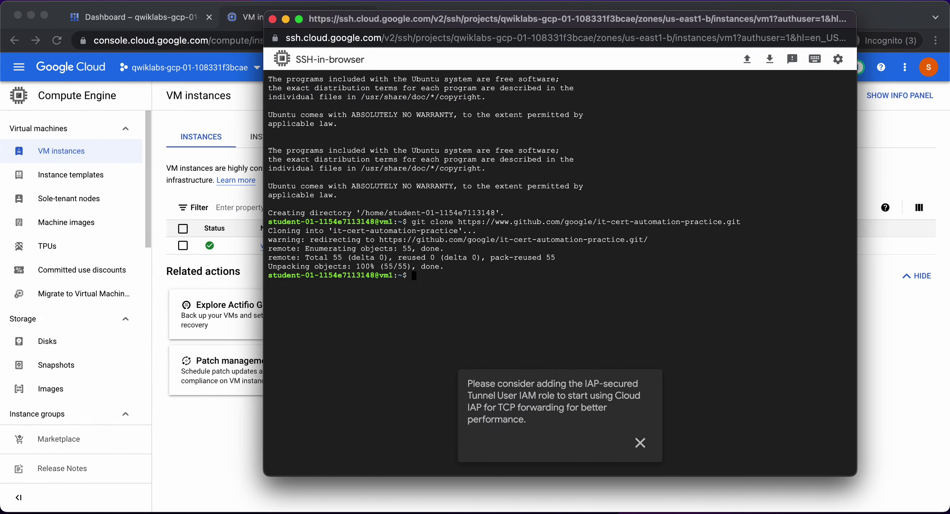
- Copy the command sudo cp hello_cloud.py /usr/local/bin/ from the lab instructions and bring it to the SSH session
key("super+grave")
scroll(470, 297, "down", 5)
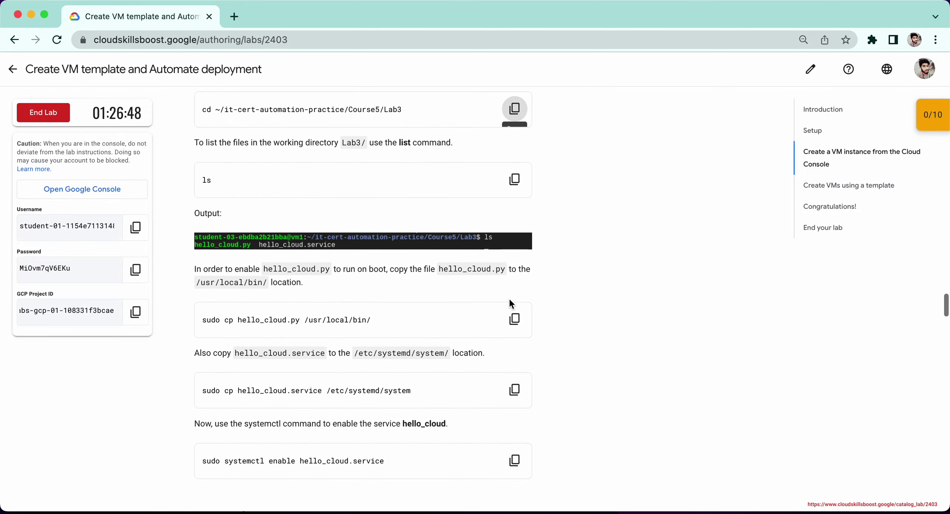
left_click(524, 319)
key("ctrl+Right")
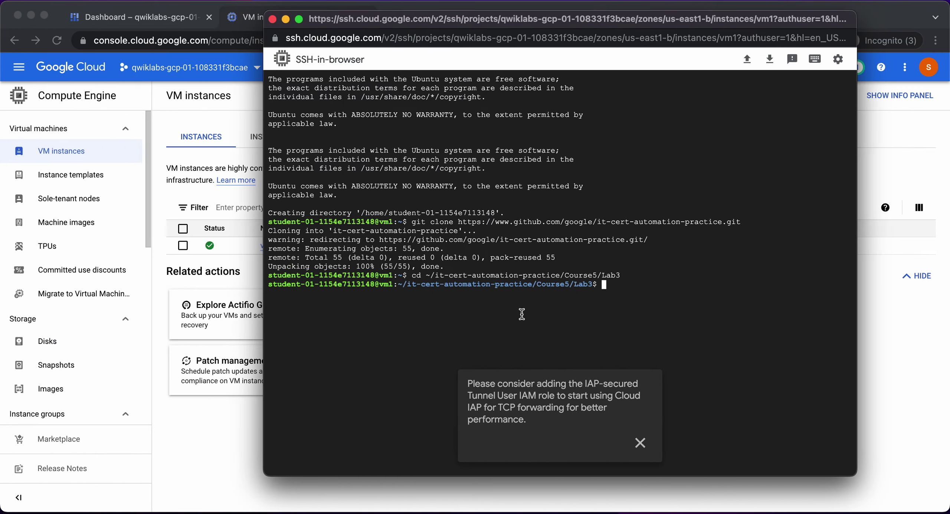
- Copy the command sudo cp hello_cloud.service /etc/systemd/system from the lab instructions and run it in the SSH session
key("ctrl+Left")
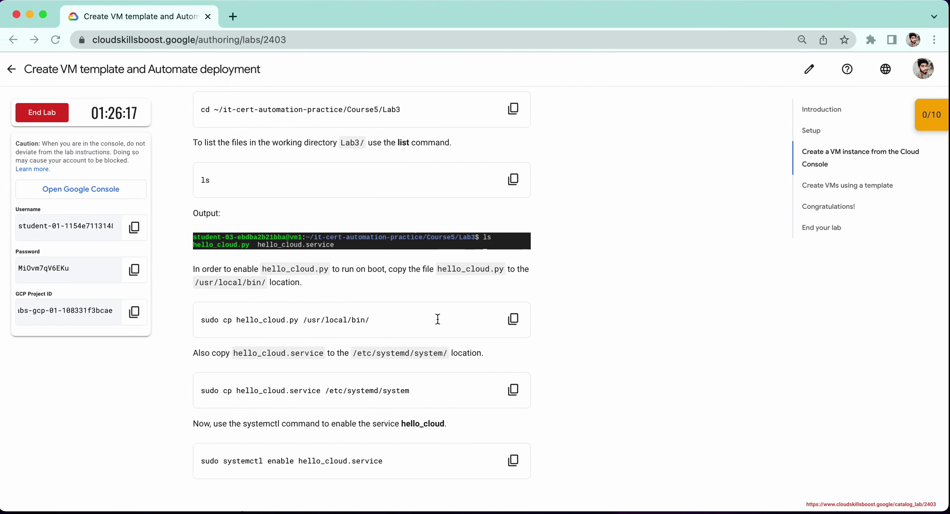
scroll(437, 317, "down", 5)
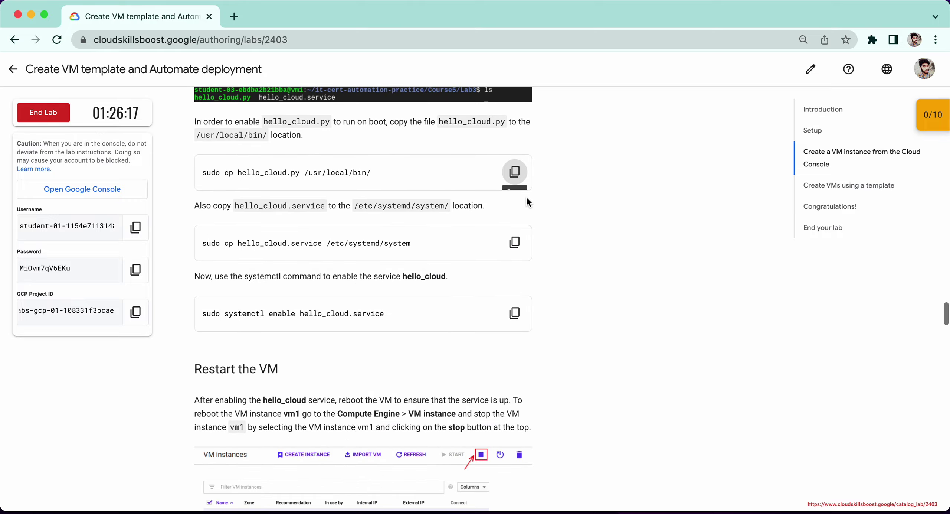
left_click(514, 243)
key("ctrl+Right")
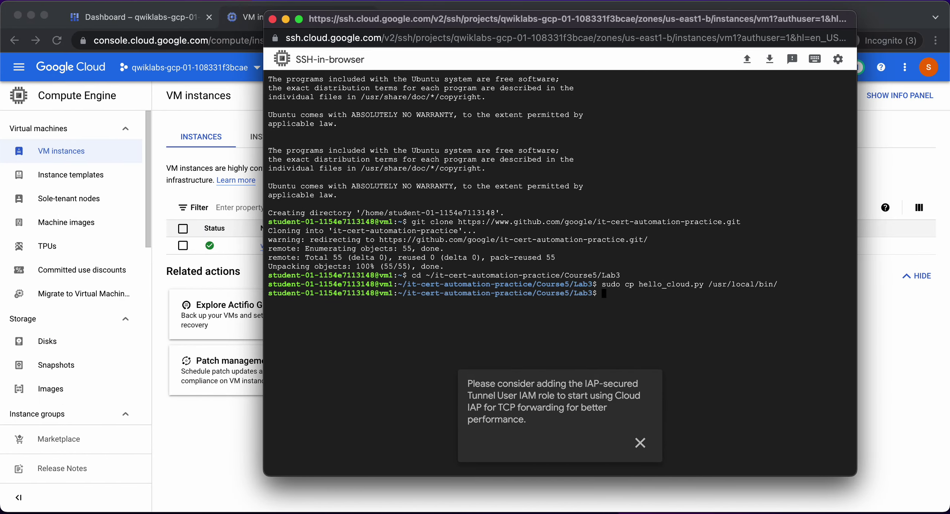
- Copy the command sudo systemctl enable hello_cloud.service from the lab instructions and run it in the SSH session
key("ctrl+Left")
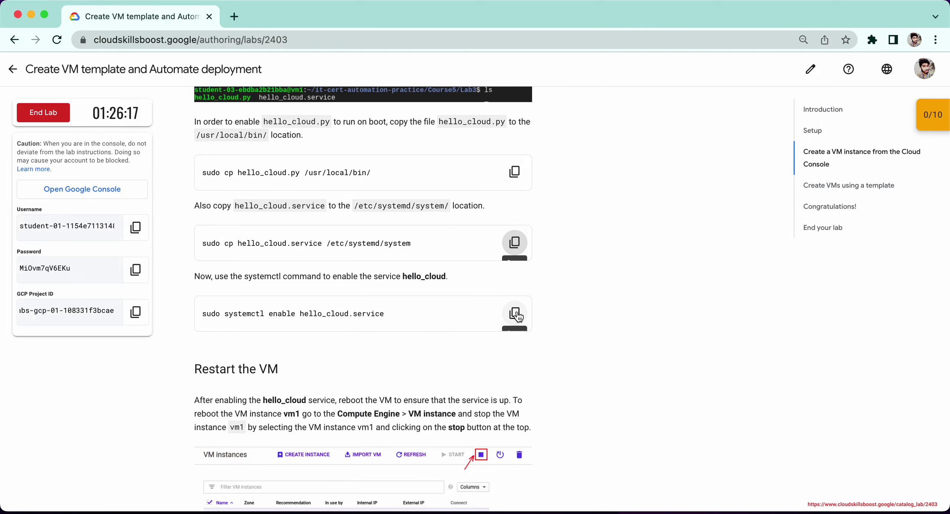
left_click(517, 314)
key("ctrl+Right")
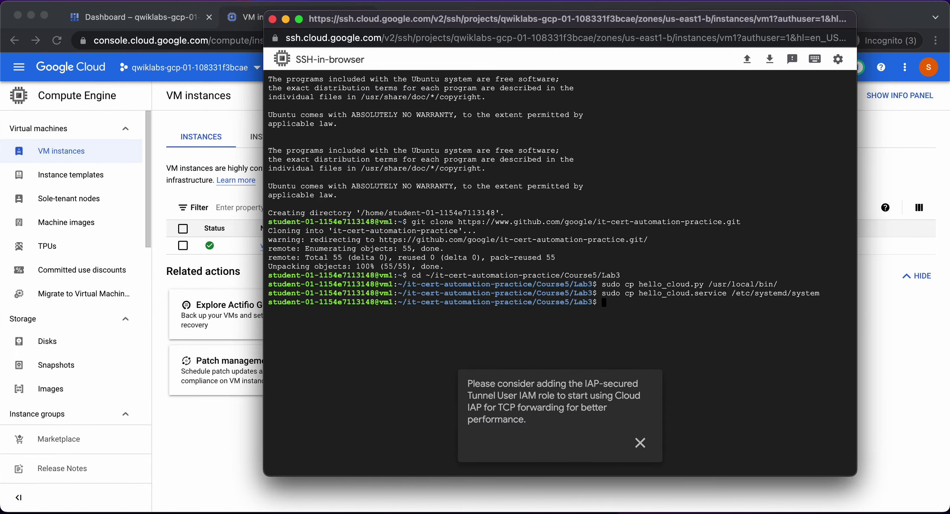
- Read the VM restart section of the lab instructions and minimize the SSH session window
key("ctrl+Left")
scroll(441, 357, "down", 5)
scroll(440, 356, "down", 5)
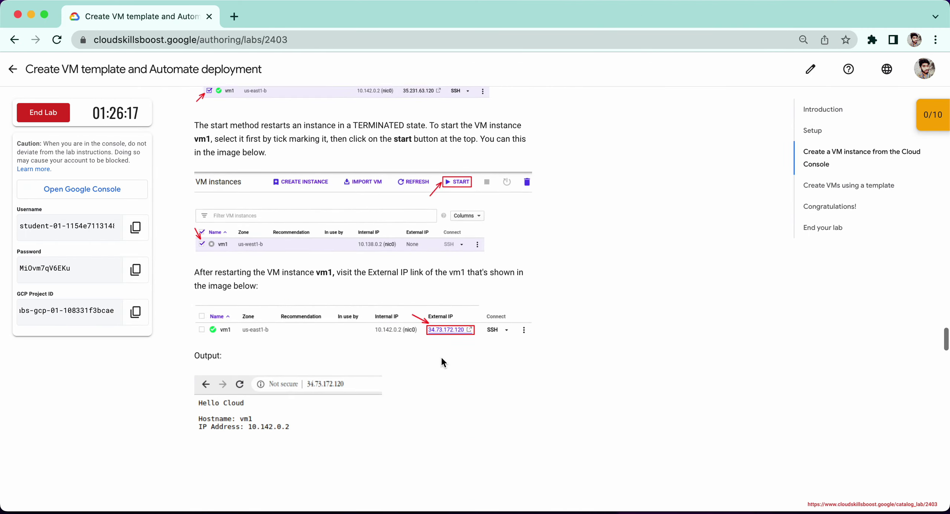
key("ctrl+Right")
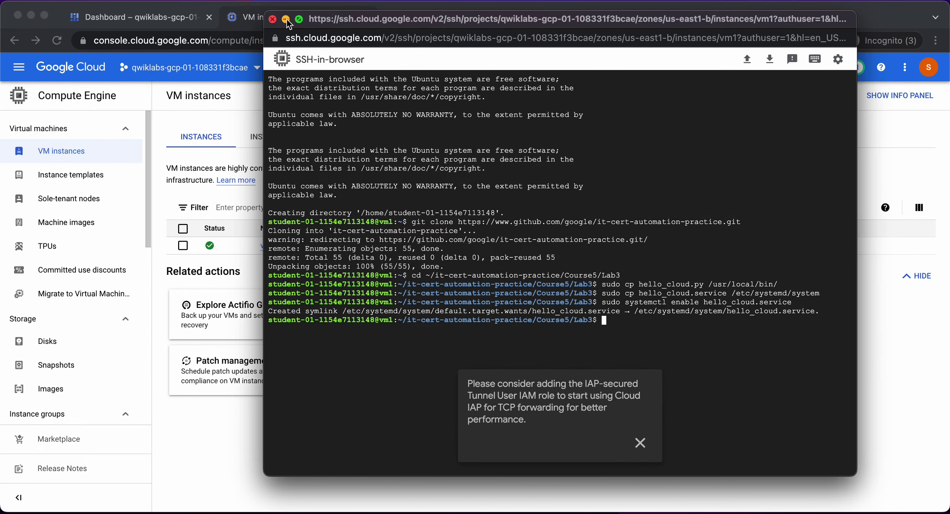
left_click(285, 20)
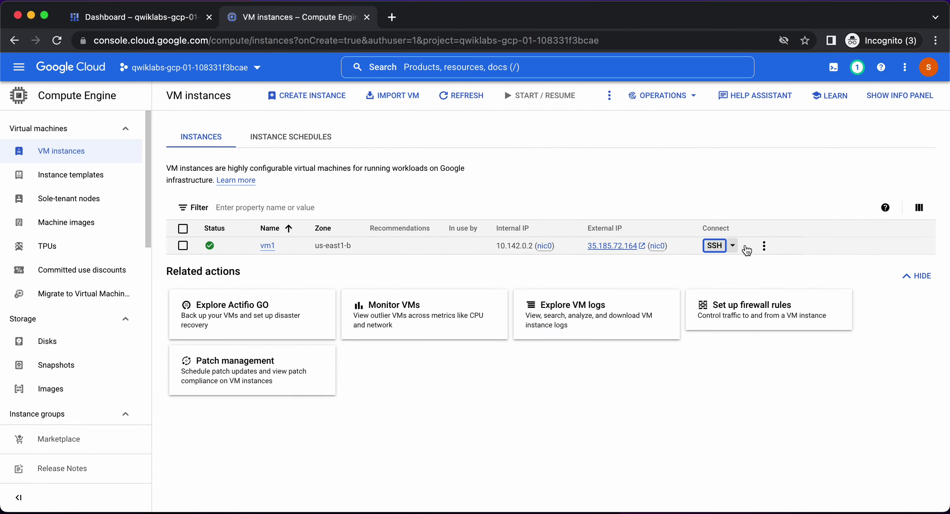
- Stop the vm1 instance from the VM instances list and confirm the stop
left_click(764, 246)
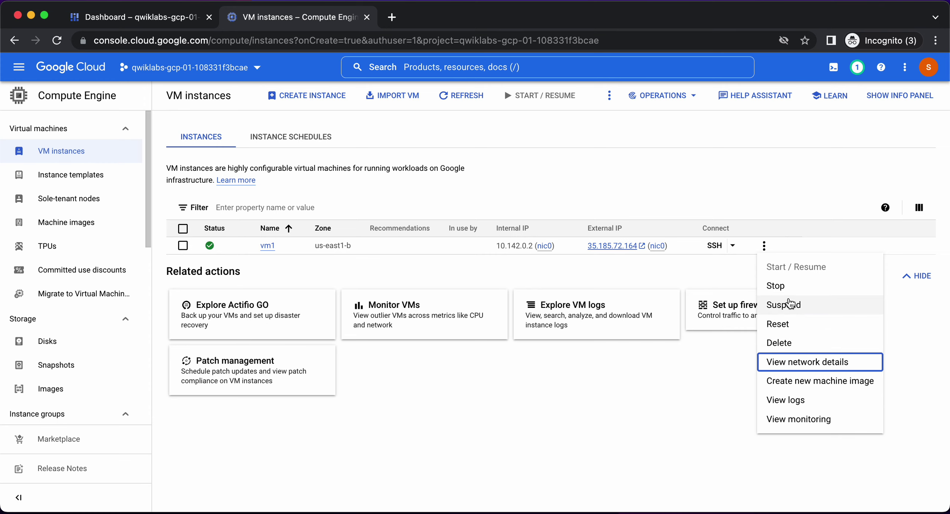
left_click(785, 291)
left_click(617, 331)
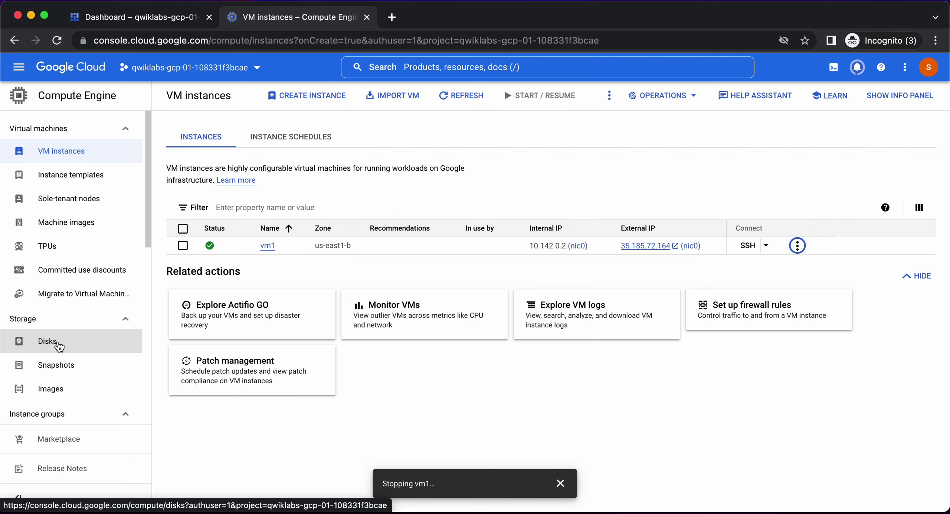
- Start a new image from the Images page, reload the form and set the source disk to vm1
left_click(58, 345)
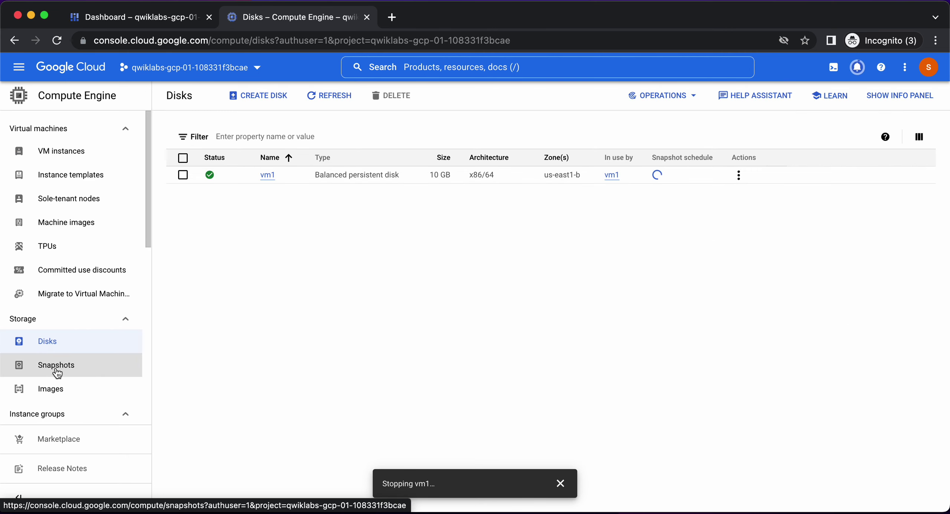
left_click(50, 393)
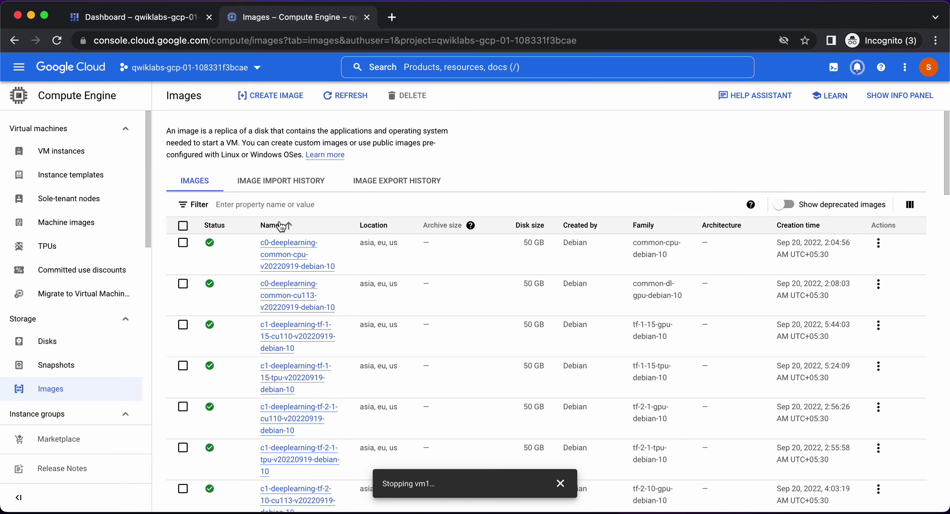
left_click(291, 106)
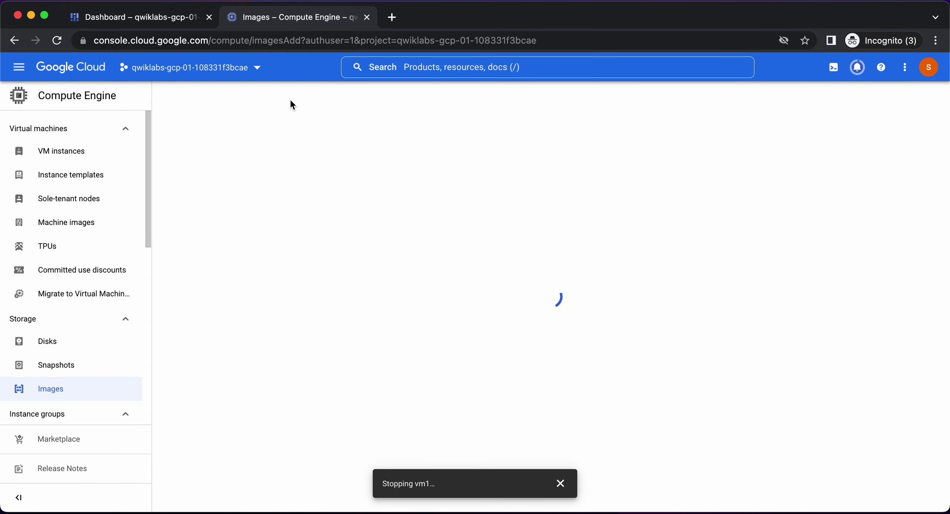
left_click(277, 224)
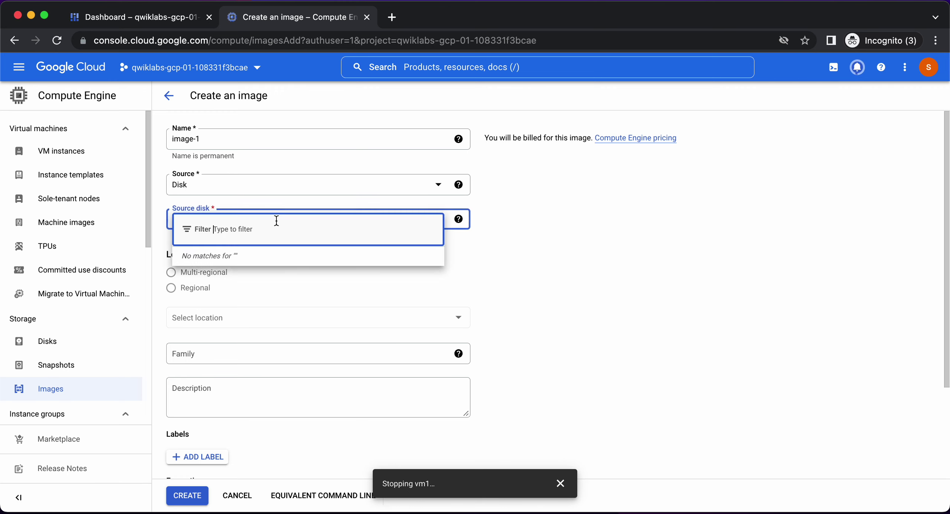
left_click(56, 45)
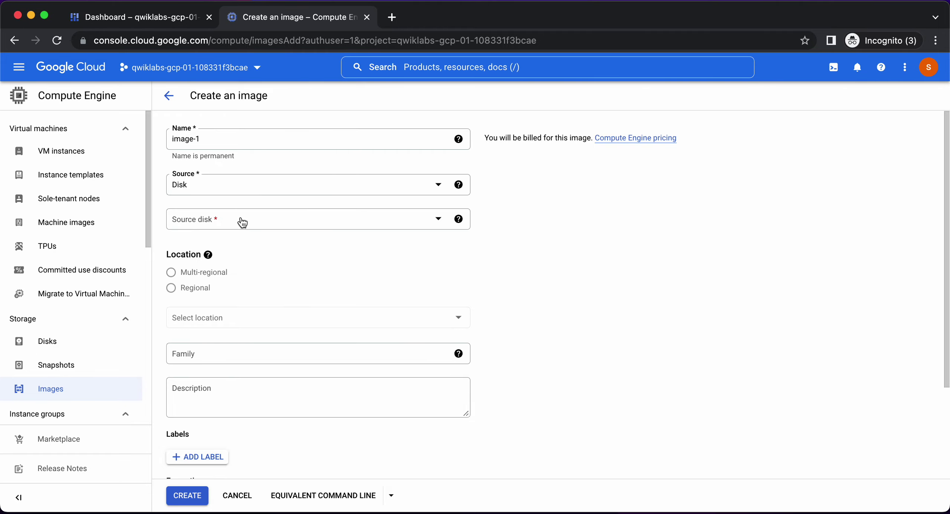
left_click(243, 222)
left_click(214, 263)
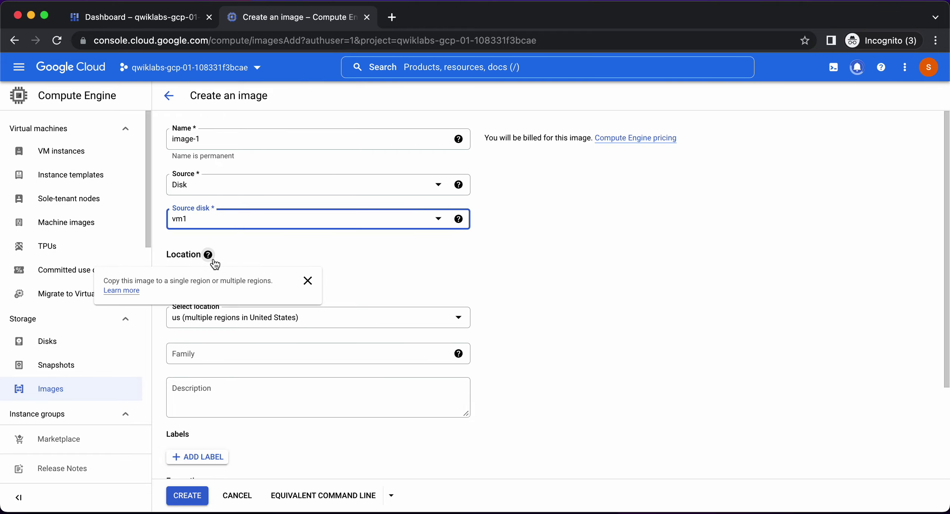
- Look up the image parameters in the lab instructions, name the image vm-image and create it with the other settings at default
key("ctrl+Left")
scroll(212, 257, "down", 10)
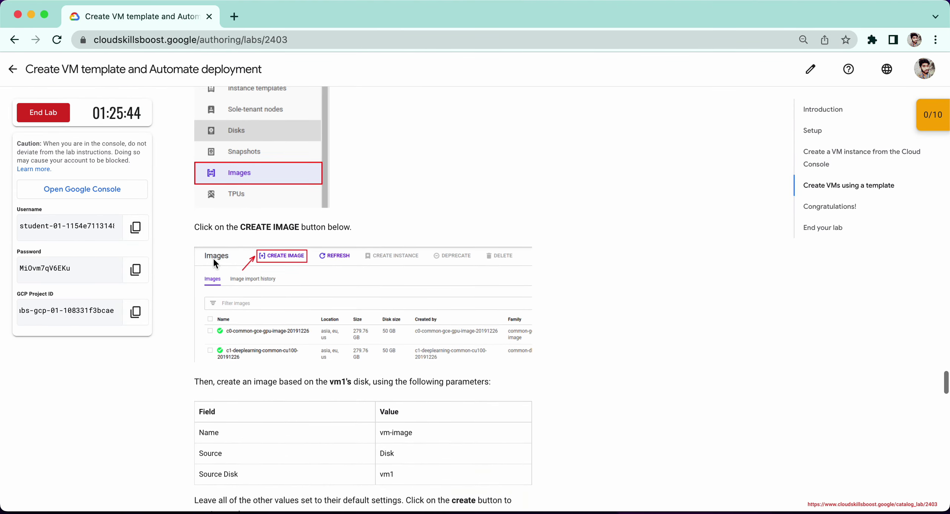
scroll(213, 261, "down", 20)
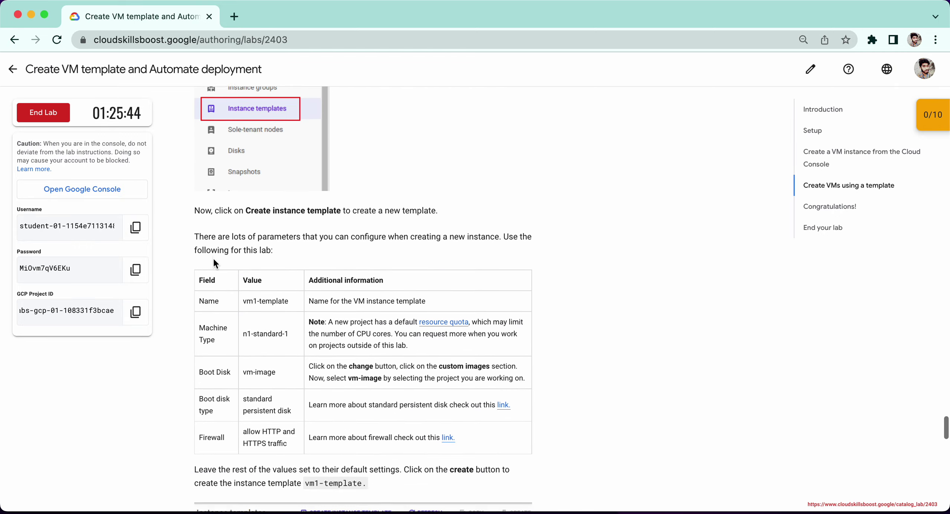
scroll(228, 276, "up", 10)
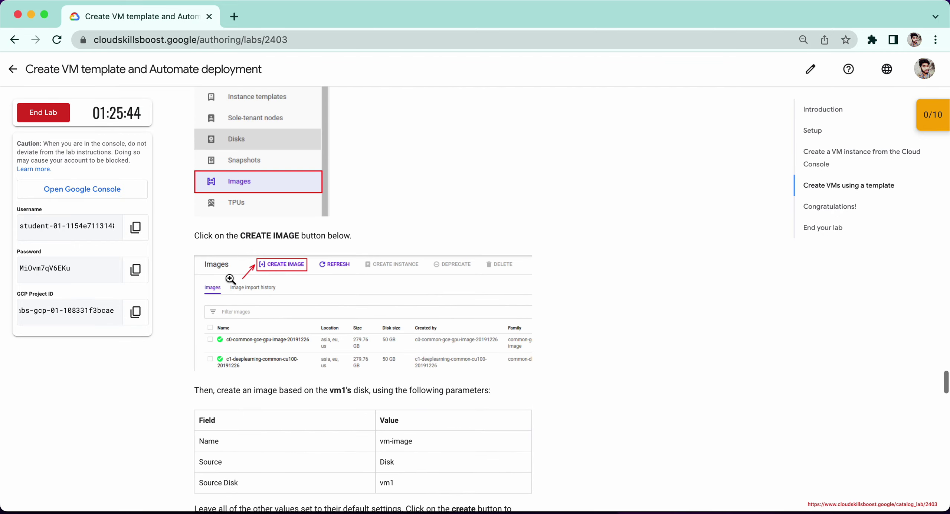
scroll(230, 278, "down", 2)
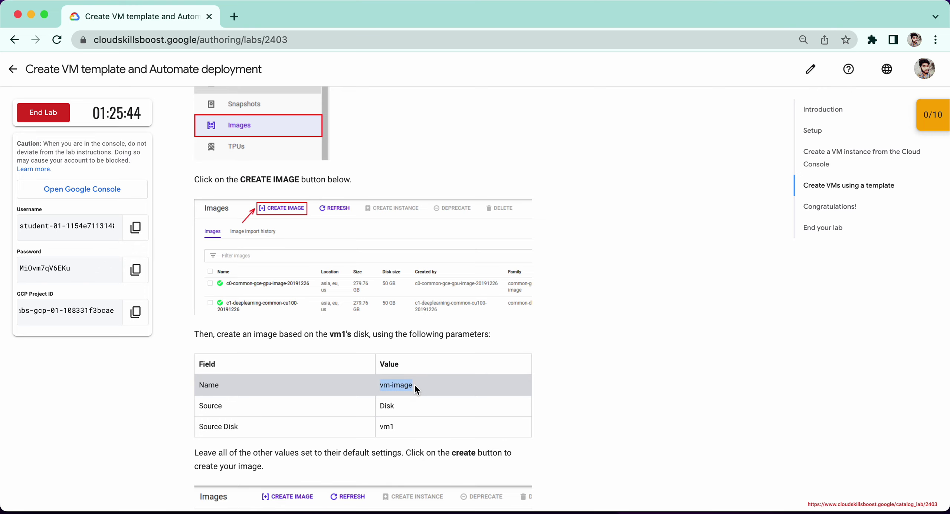
key("ctrl+Right")
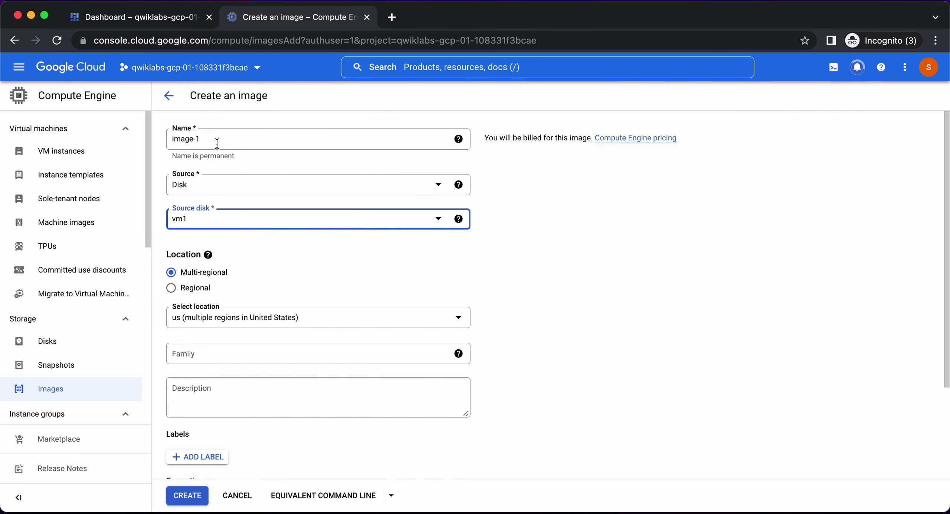
left_click(217, 144)
key("super+a")
type("vm-image")
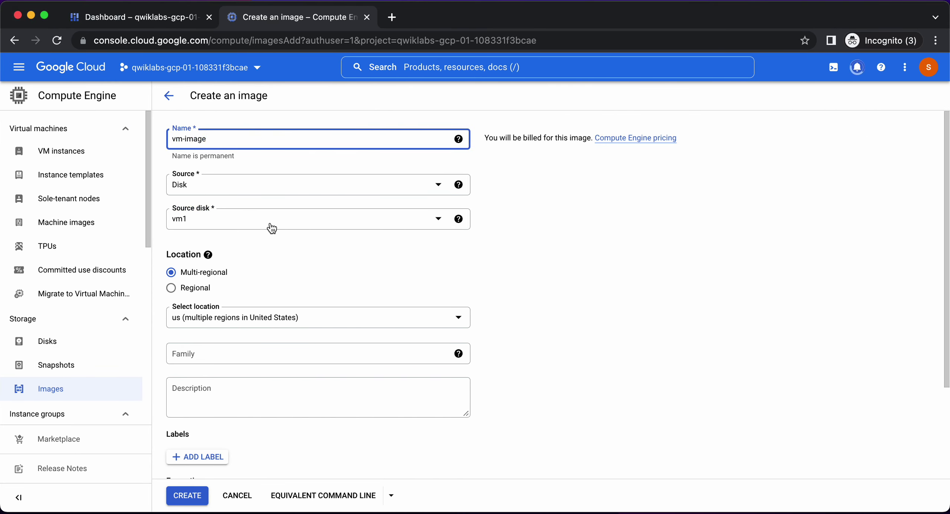
scroll(271, 223, "down", 3)
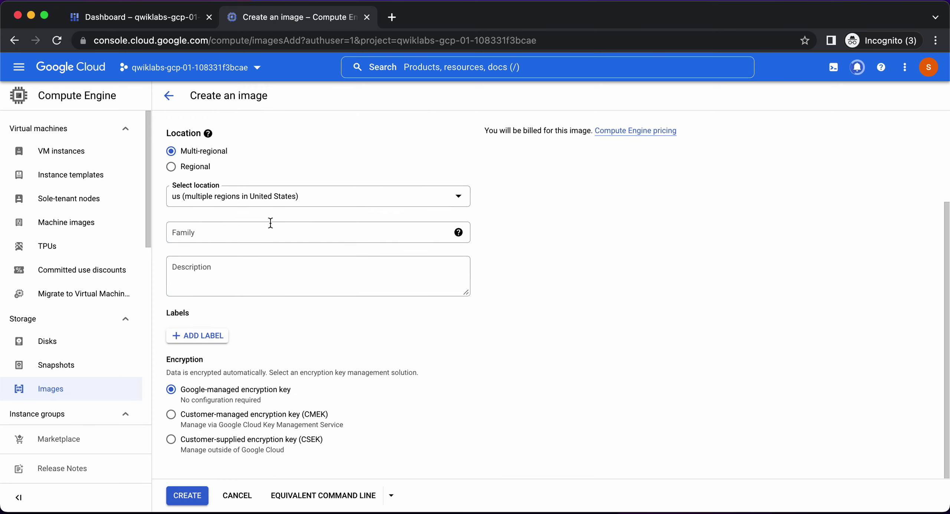
left_click(200, 494)
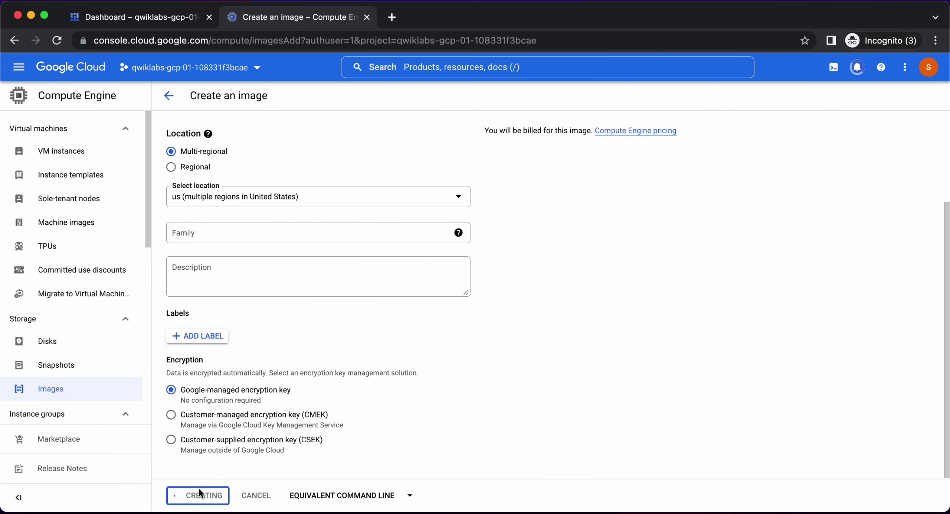
- Find the instance template parameters in the lab instructions and copy the template name vm1-template
key("ctrl+Left")
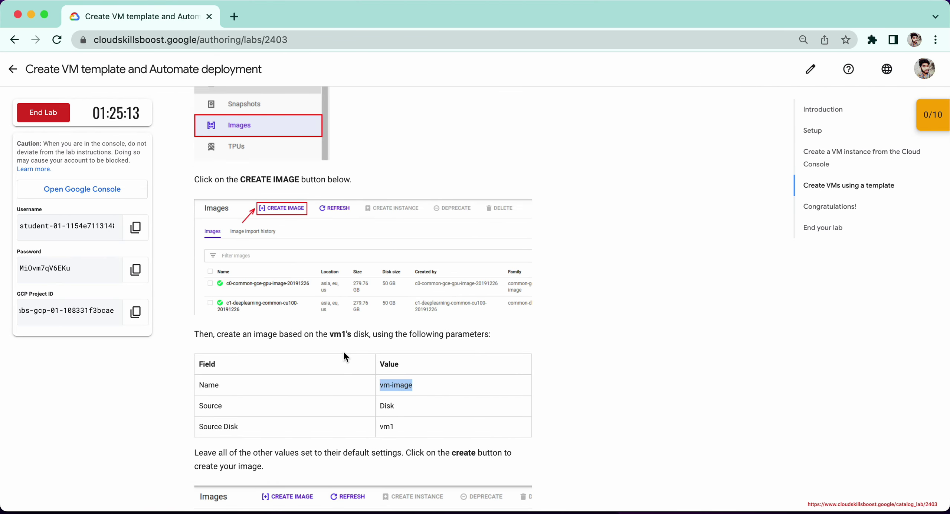
scroll(343, 350, "down", 10)
scroll(343, 350, "down", 10)
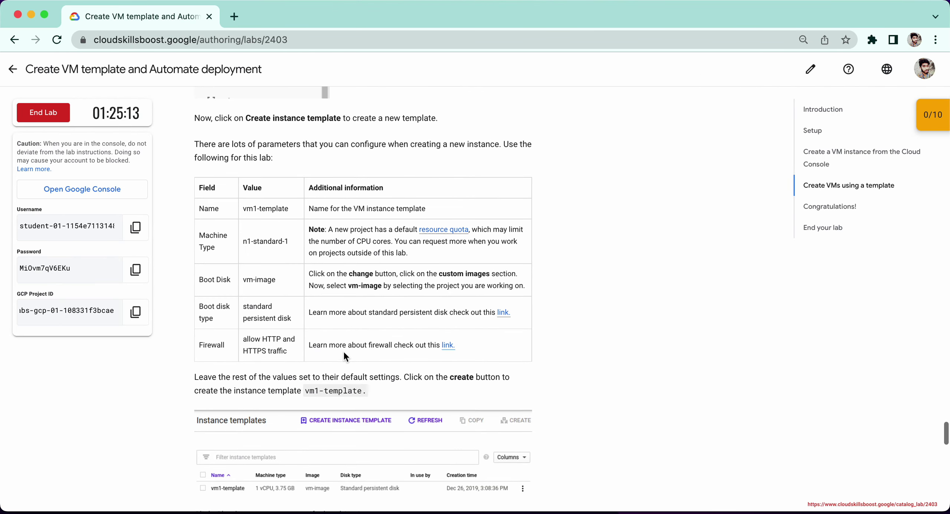
double_click(262, 212)
key("super+c")
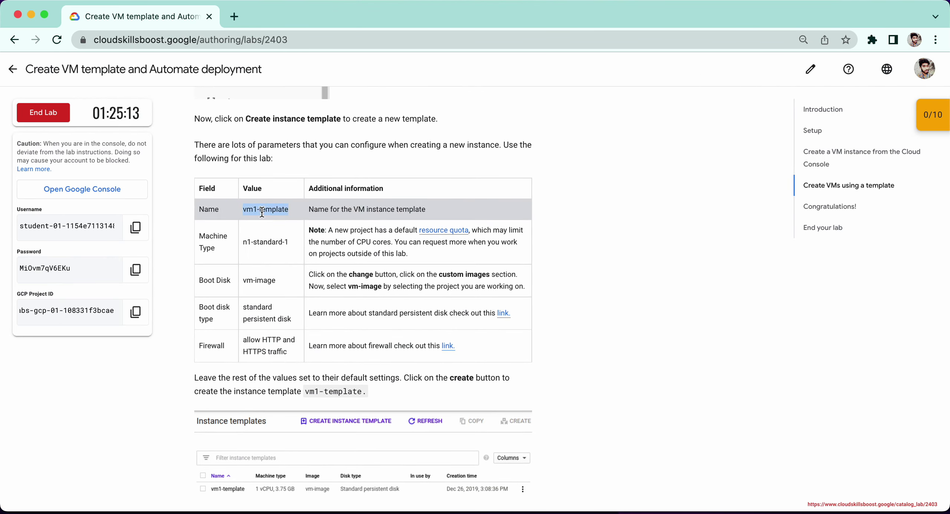
- Start a new instance template in Compute Engine and name it vm1-template
key("ctrl+Right")
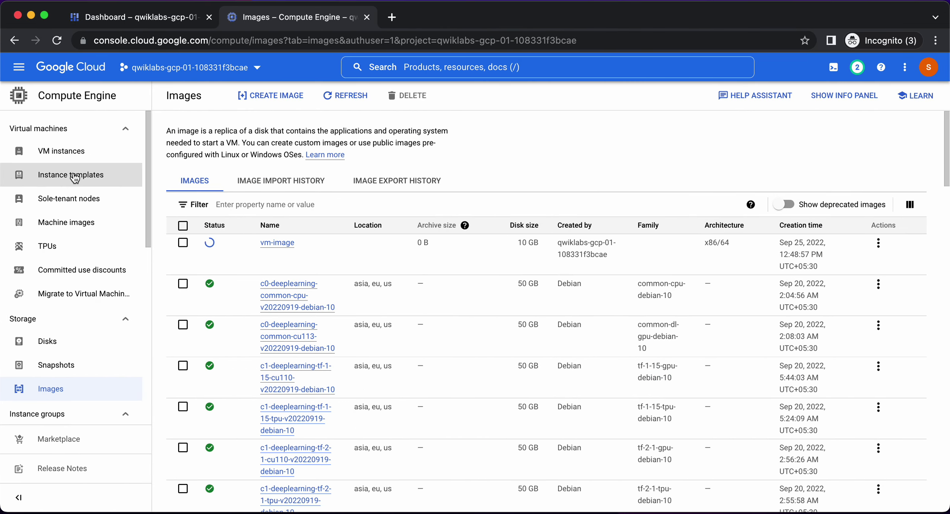
left_click(74, 177)
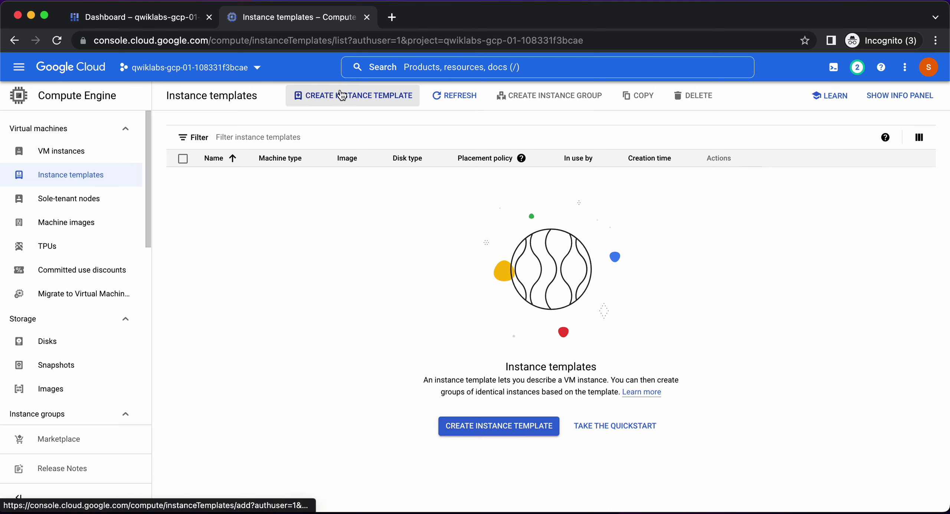
left_click(341, 95)
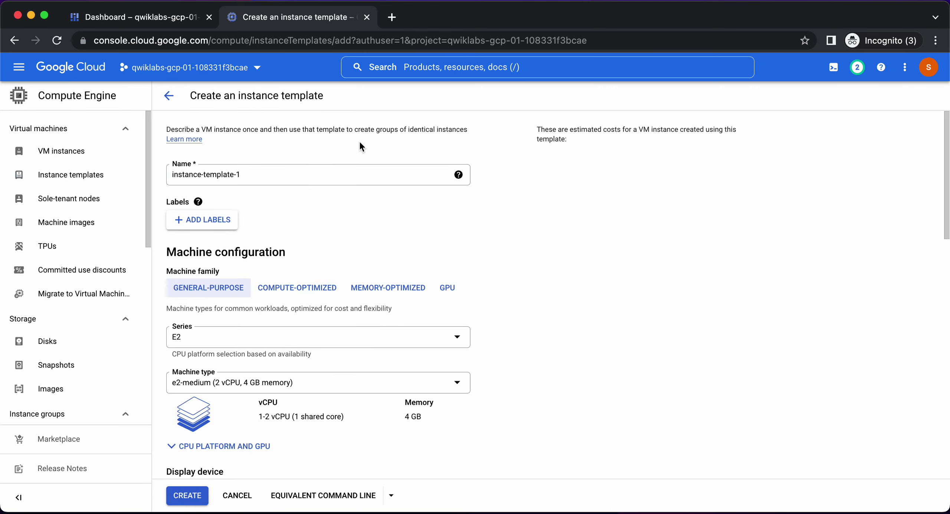
triple_click(297, 174)
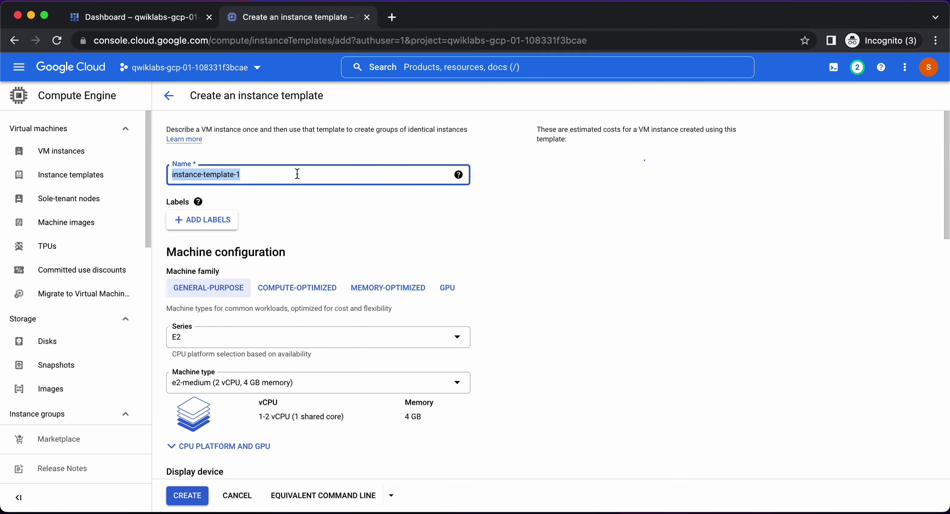
key("super+v")
- Check the remaining template parameters in the lab instructions and set the template's machine series to N1
key("ctrl+Left")
scroll(448, 262, "down", 2)
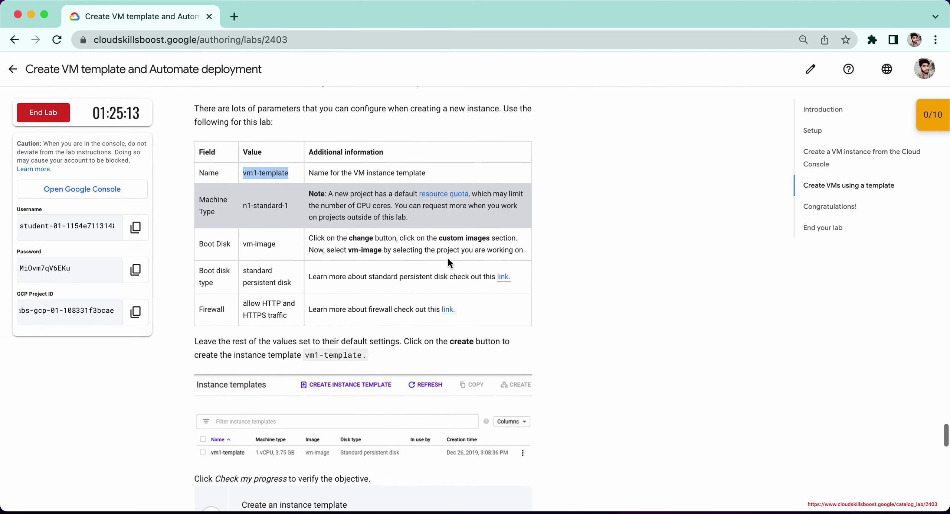
scroll(449, 262, "down", 1)
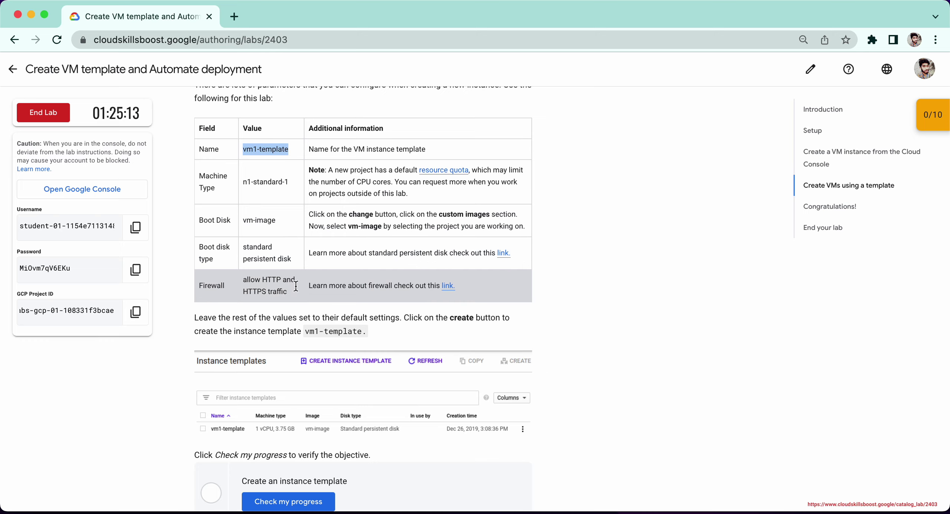
key("ctrl+Right")
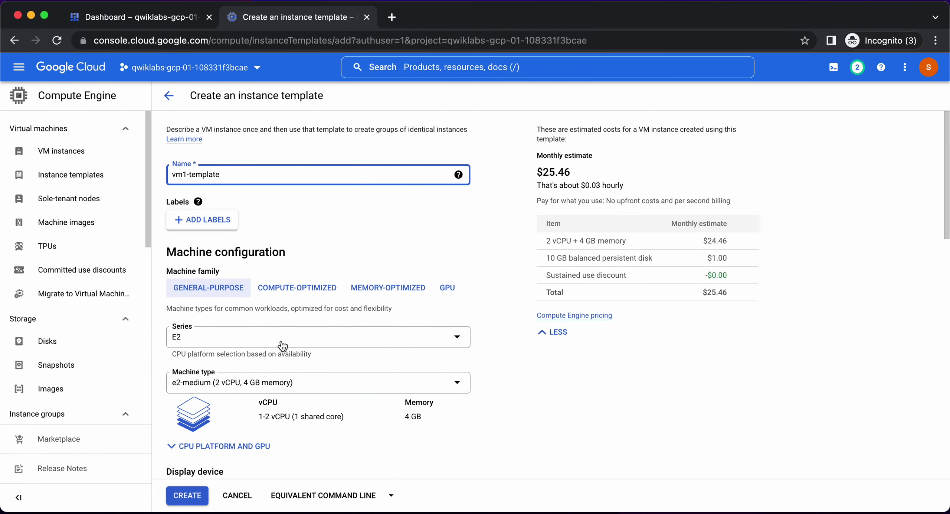
left_click(282, 345)
scroll(252, 427, "down", 3)
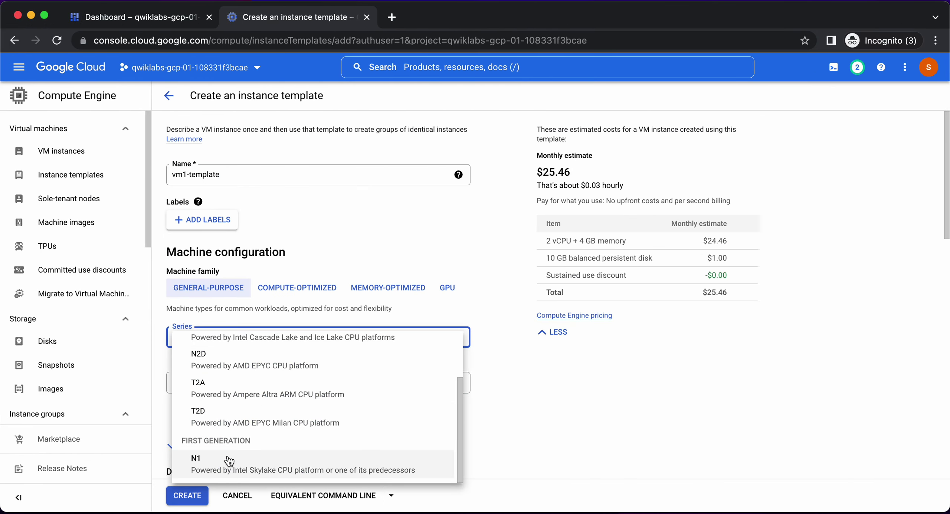
left_click(229, 460)
- Change the template's boot disk to the custom image vm-image from the current project
scroll(248, 377, "down", 10)
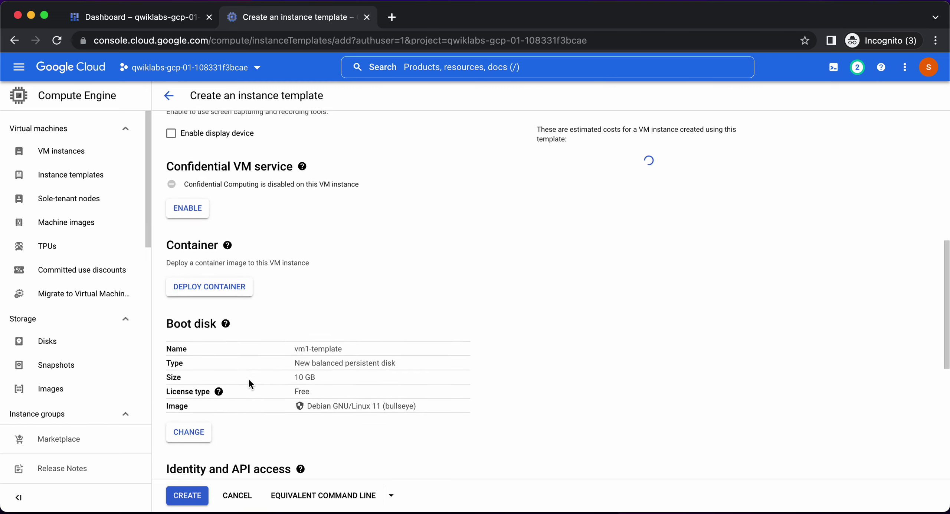
scroll(248, 377, "down", 3)
left_click(199, 346)
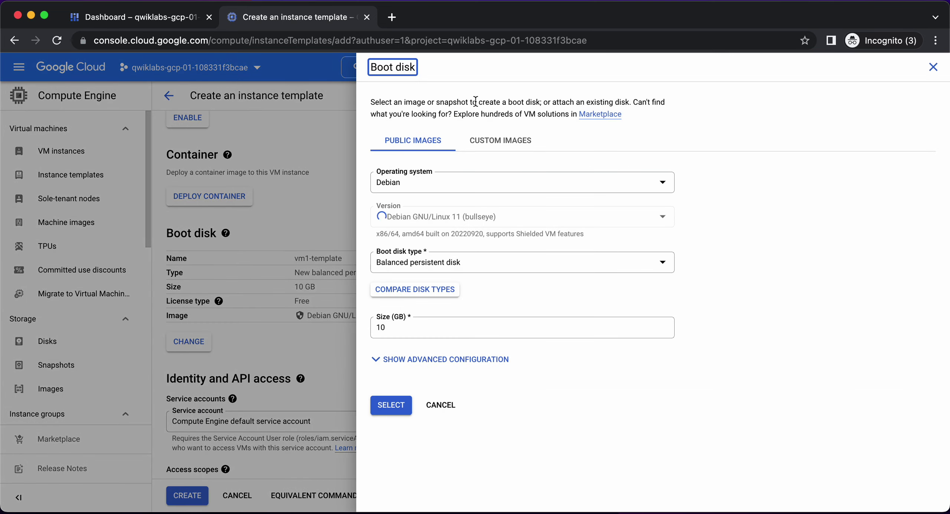
left_click(500, 141)
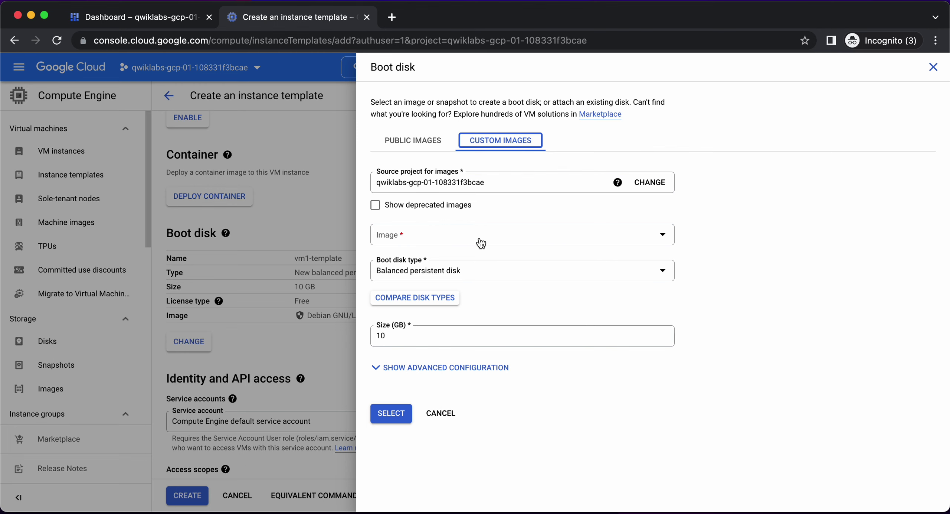
left_click(482, 243)
left_click(457, 293)
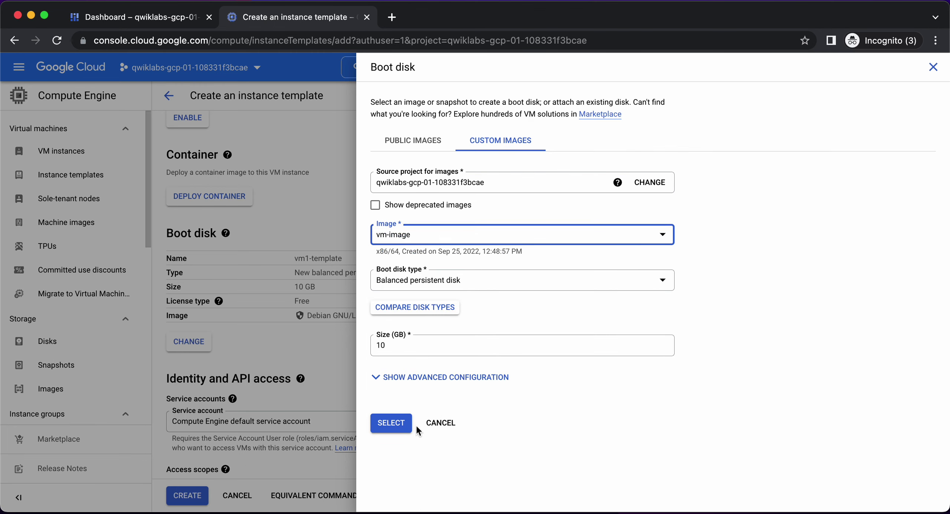
left_click(393, 423)
- Allow HTTP and HTTPS traffic in the firewall settings and create the instance template
scroll(363, 397, "down", 6)
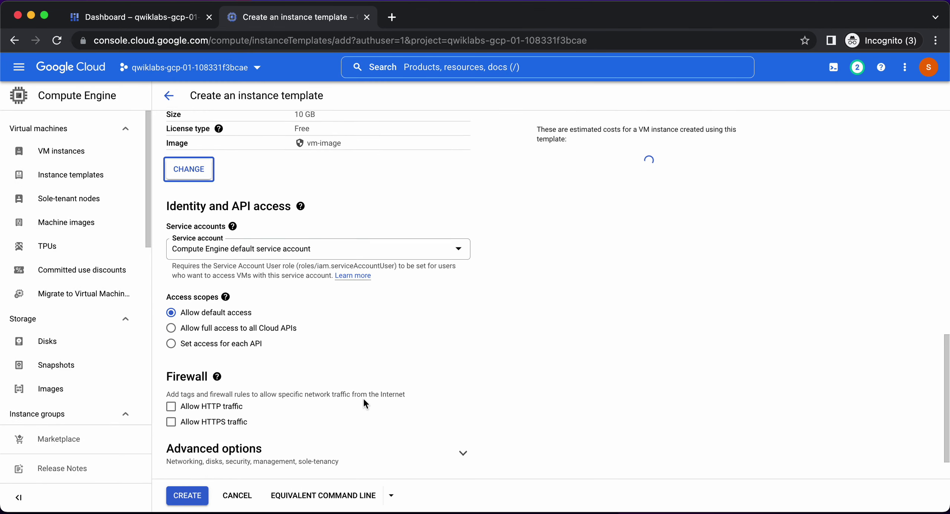
left_click(191, 364)
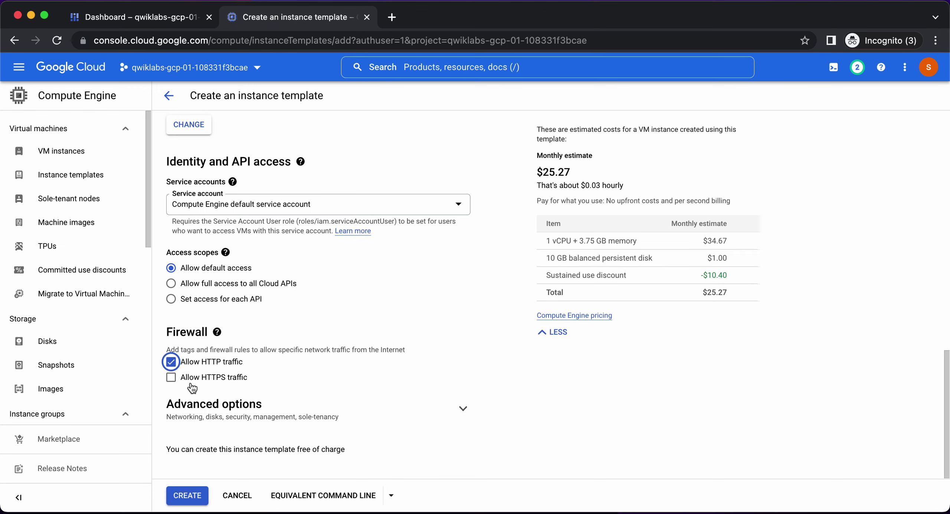
left_click(192, 379)
left_click(189, 495)
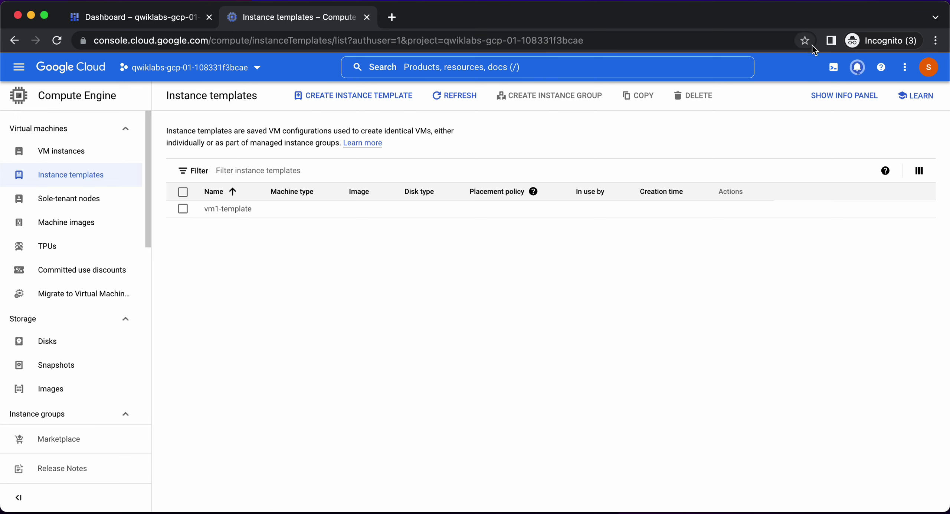
- Open Cloud Shell and enlarge its pane
left_click(833, 66)
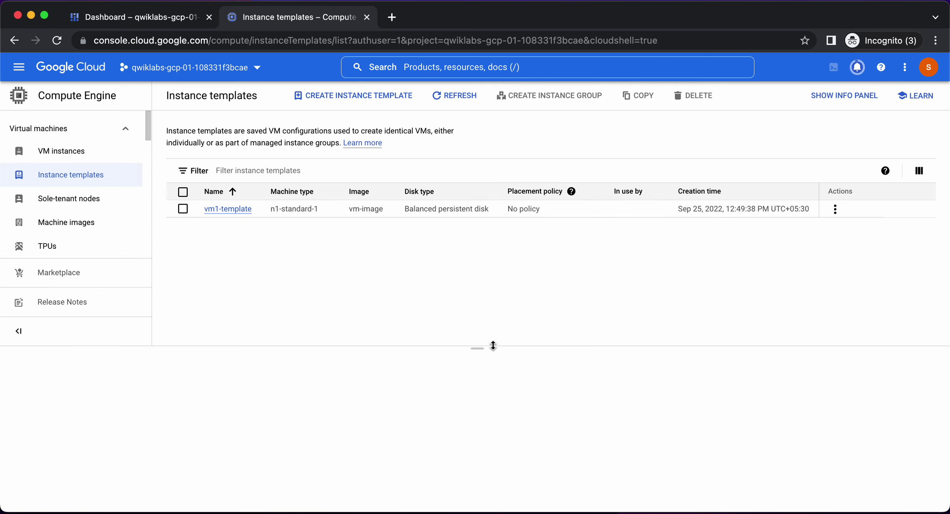
left_click_drag(483, 347, 486, 233)
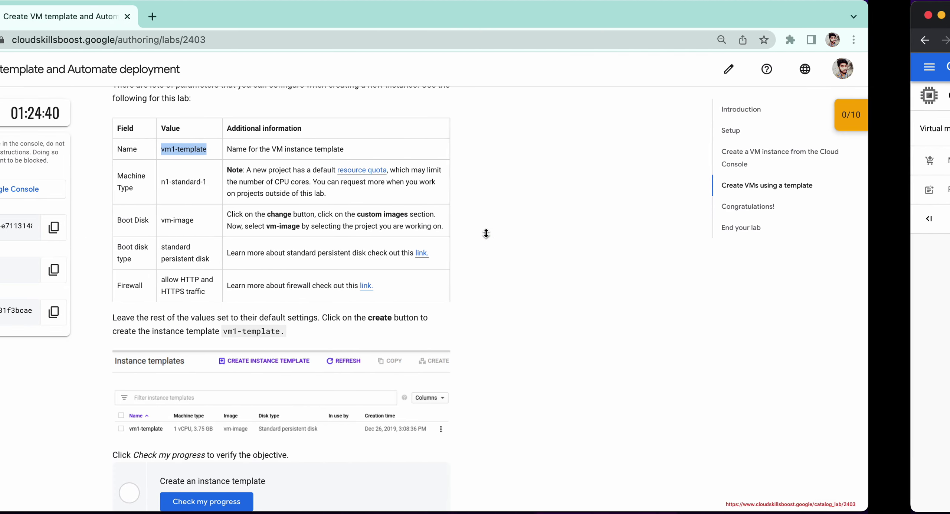
- Check progress on "Create an instance template" in the lab page and copy the gcloud command that creates the VMs from vm1-template
scroll(388, 300, "down", 2)
left_click(318, 387)
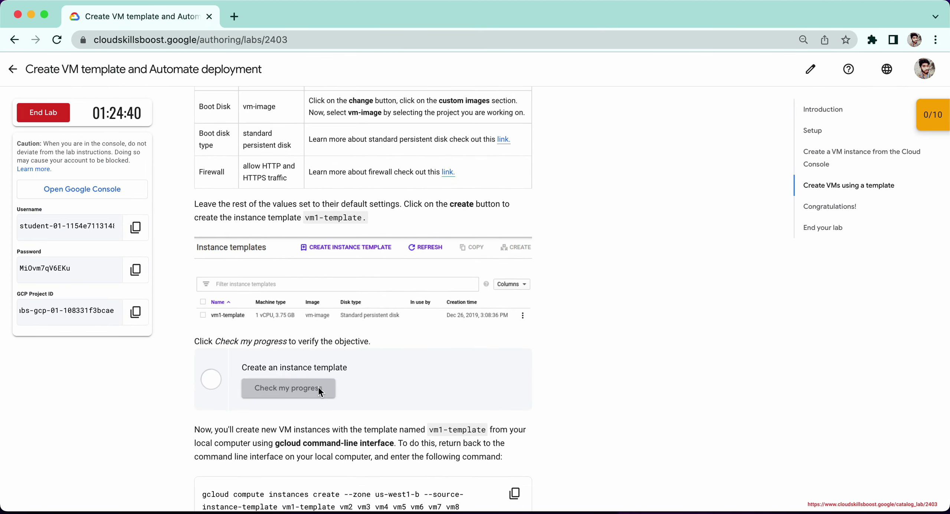
scroll(319, 390, "down", 7)
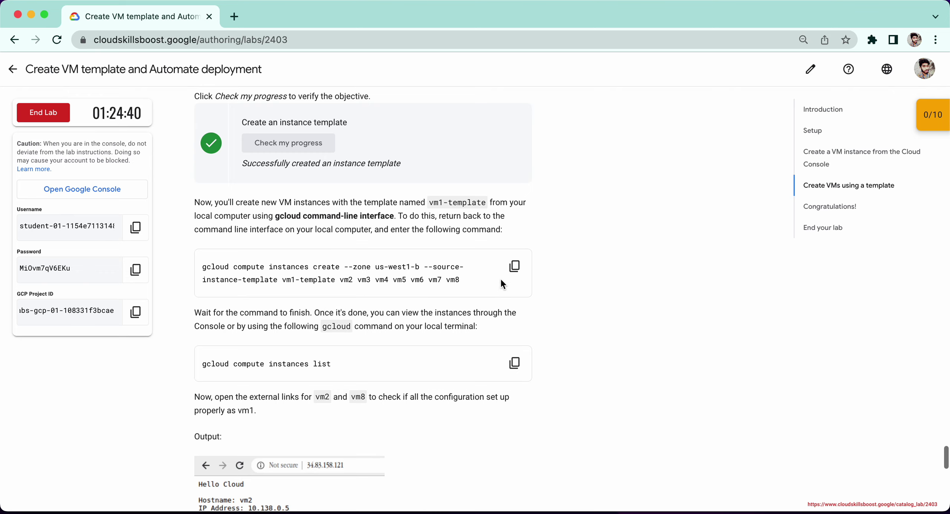
left_click(513, 268)
key("ctrl+Right")
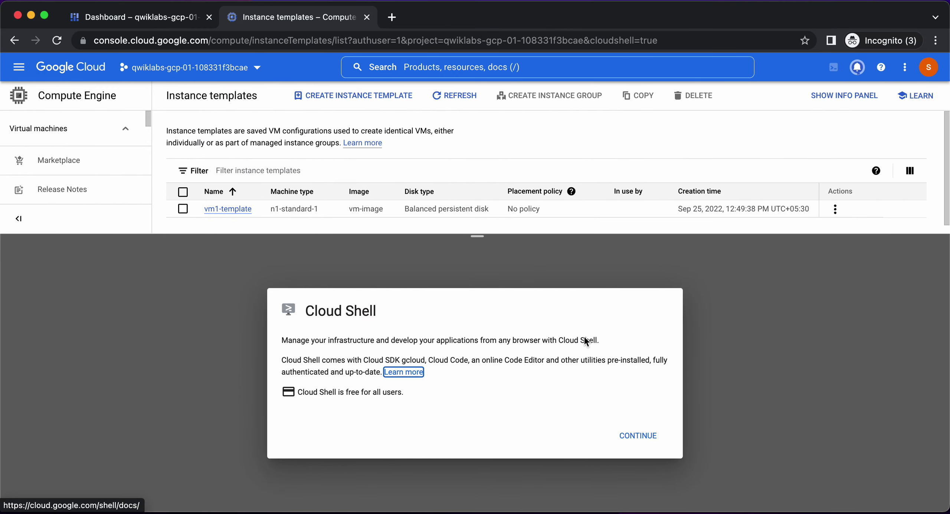
- Start the Cloud Shell session and run the copied gcloud command to create vm2 through vm8 in us-west1-b from vm1-template
left_click(646, 443)
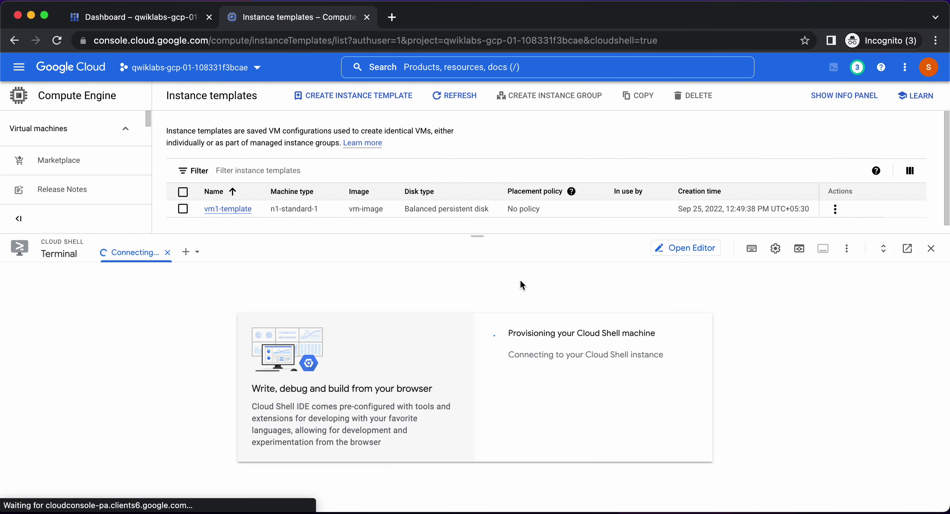
left_click_drag(478, 236, 486, 97)
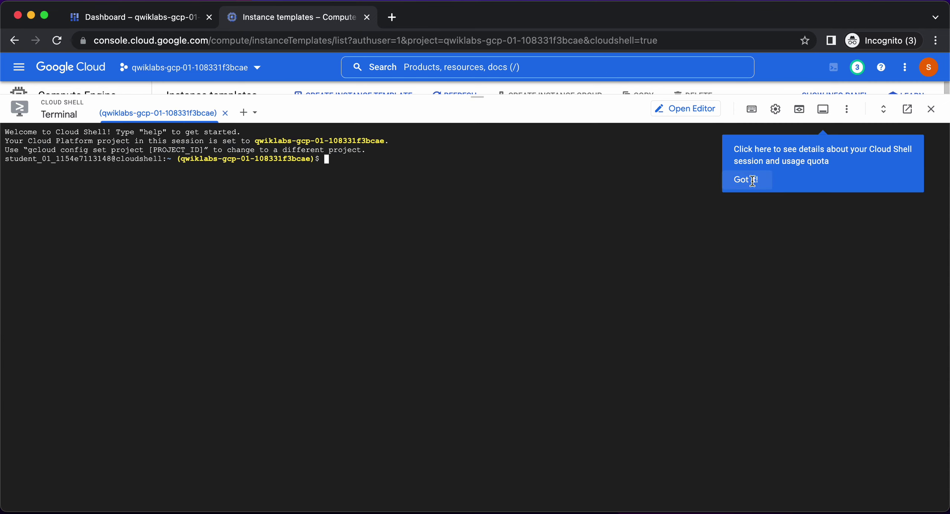
left_click(752, 181)
key("super+v")
key("Return")
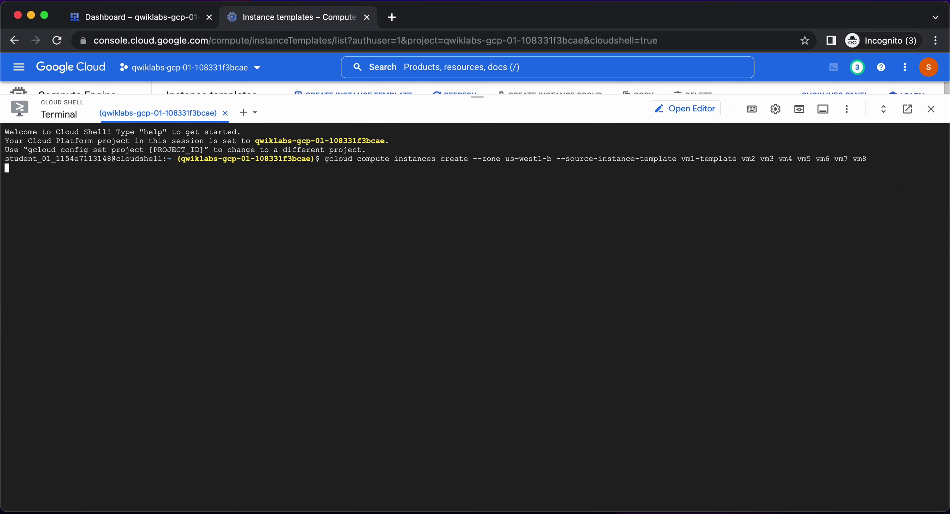
key("Return")
- Check progress on "Create instances using the template" in the lab page and review the checkpoint scores
key("ctrl+Left")
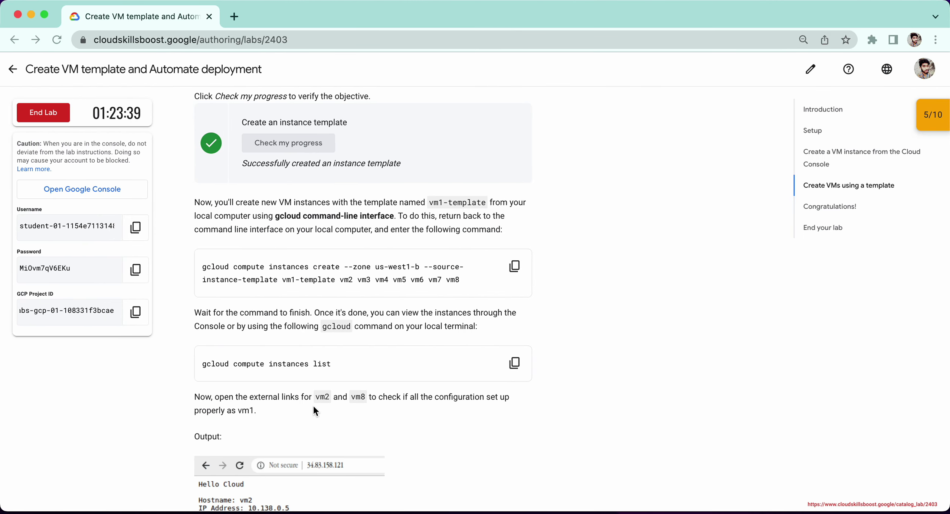
scroll(313, 406, "down", 3)
scroll(313, 406, "down", 3)
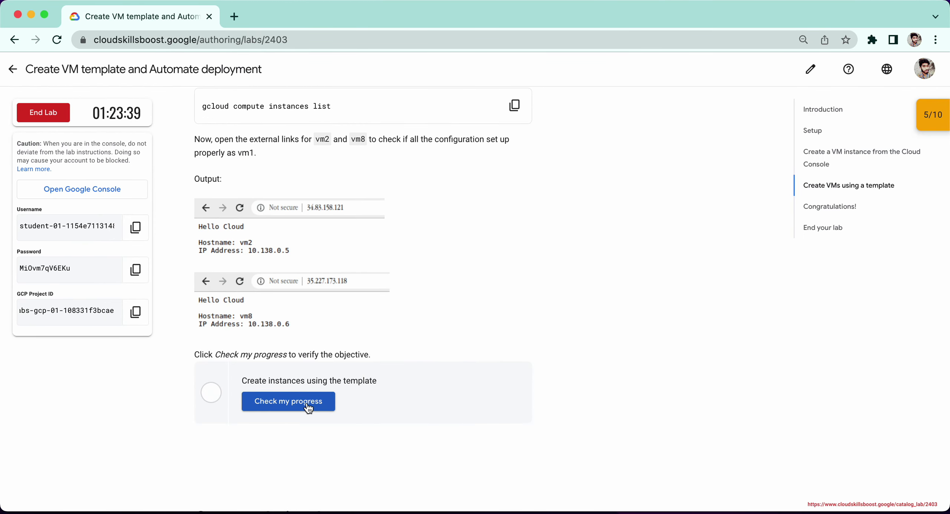
left_click(306, 402)
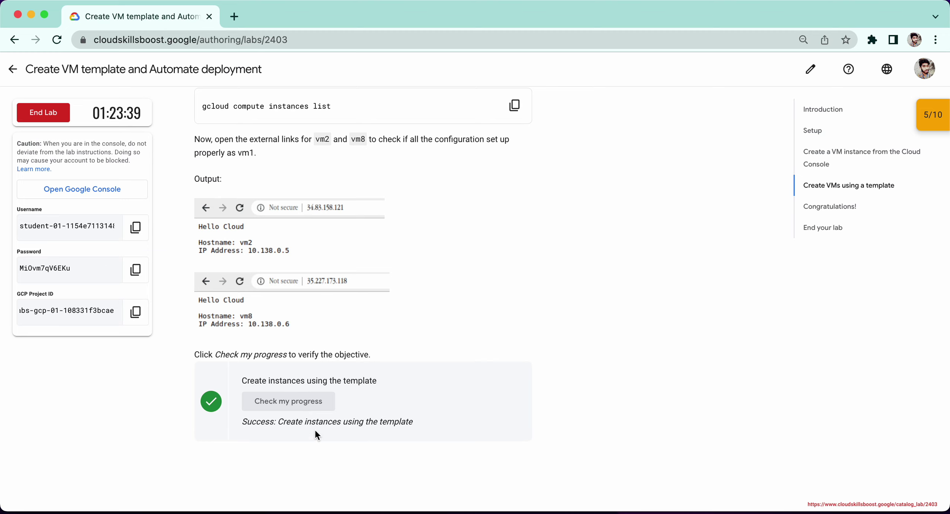
left_click(922, 112)
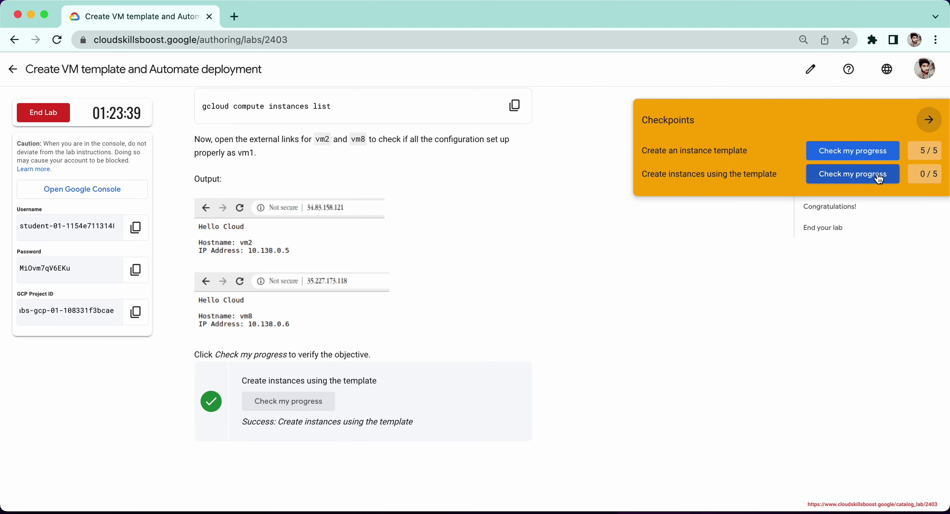
left_click(929, 120)
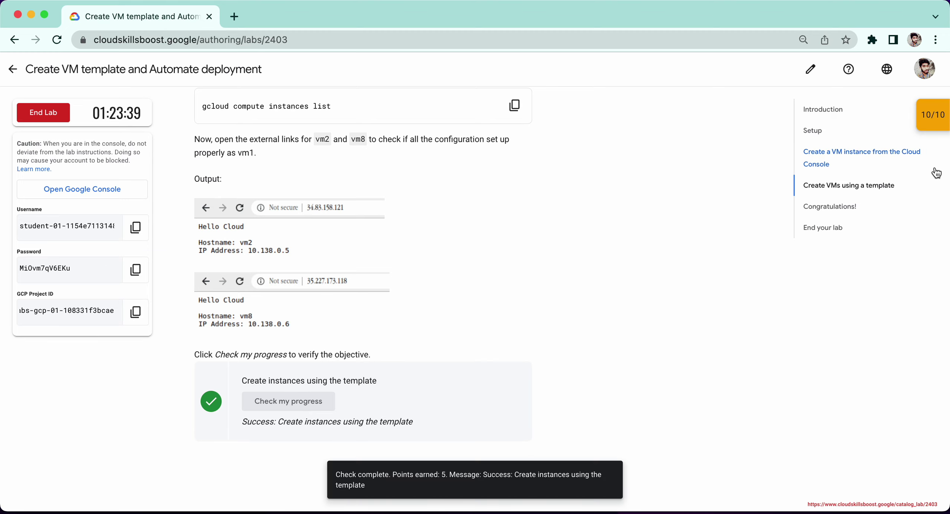
- Review the Congratulations and End your lab sections of the lab instructions, then return to Cloud Shell
key("ctrl+Right")
key("ctrl+Left")
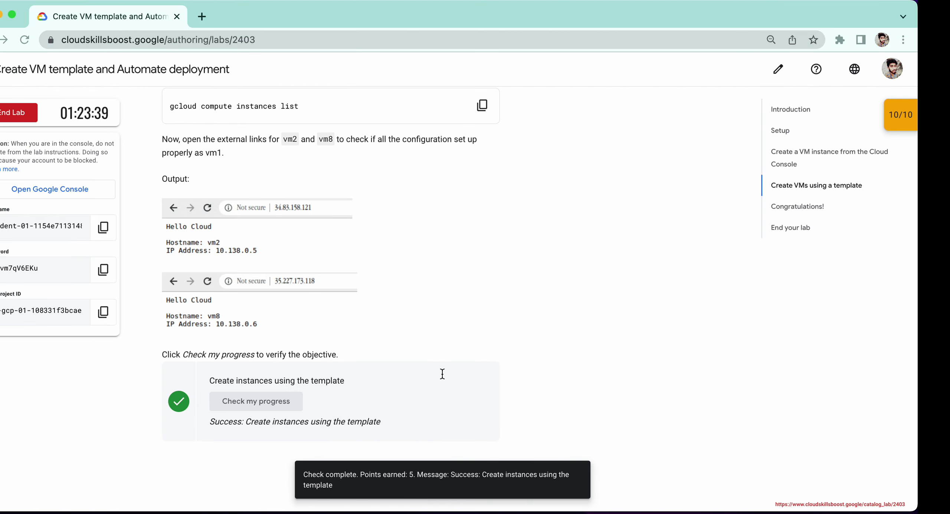
left_click(838, 208)
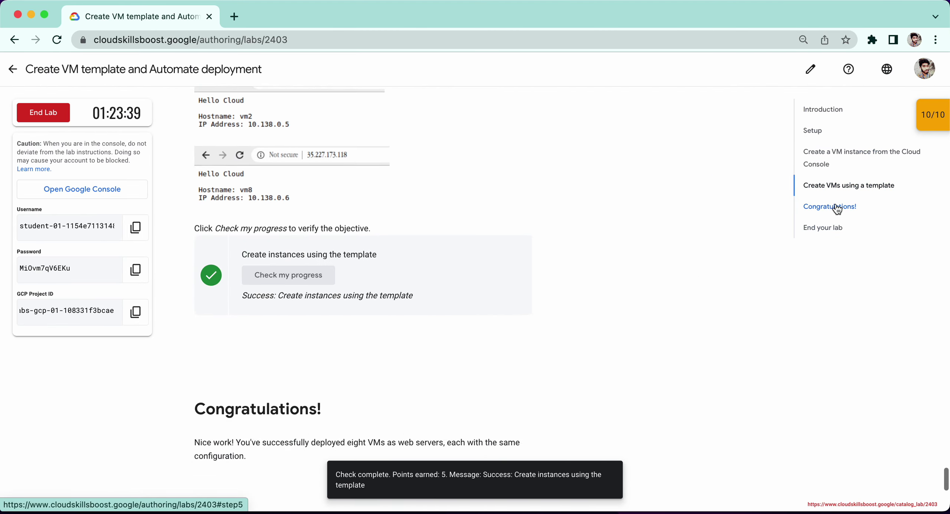
left_click(186, 98)
left_click_drag(185, 97, 346, 95)
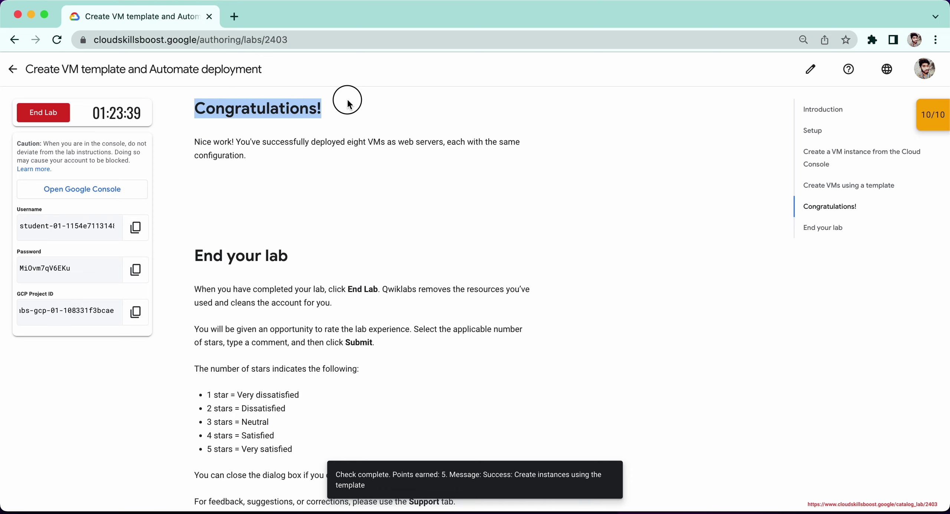
left_click(355, 100)
left_click_drag(200, 255, 276, 251)
key("ctrl+Right")
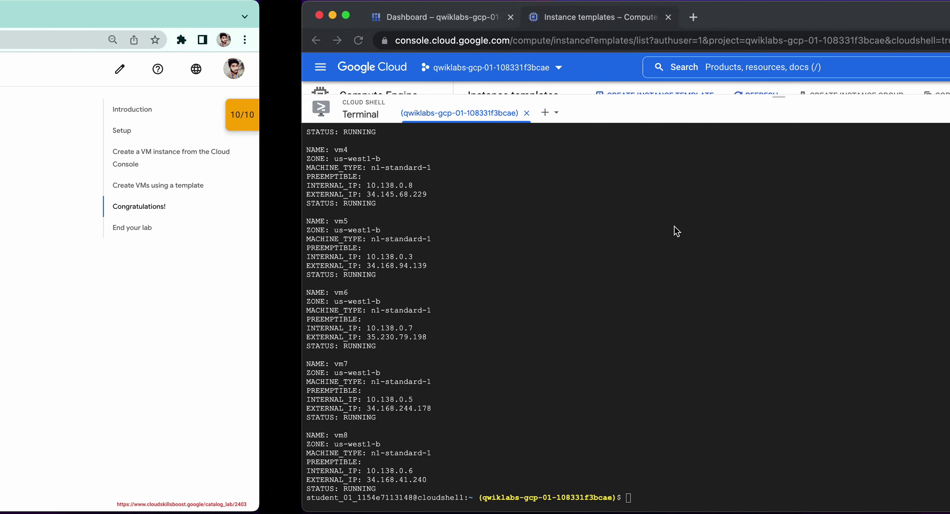